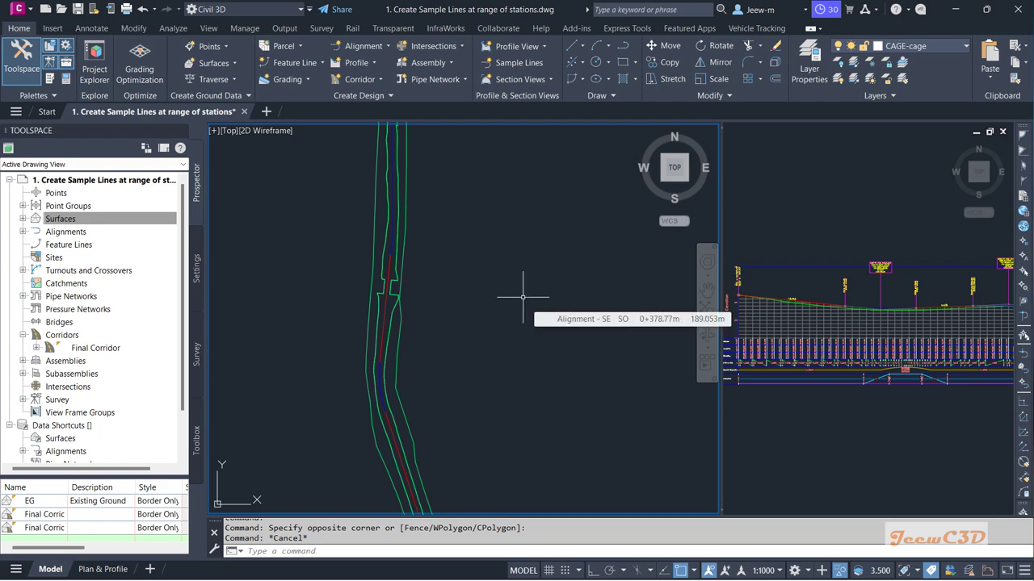
- Review the top and bottom surfaces defined in the Final Corridor's properties
{"action": "left_click", "coordinate": [97, 348]}
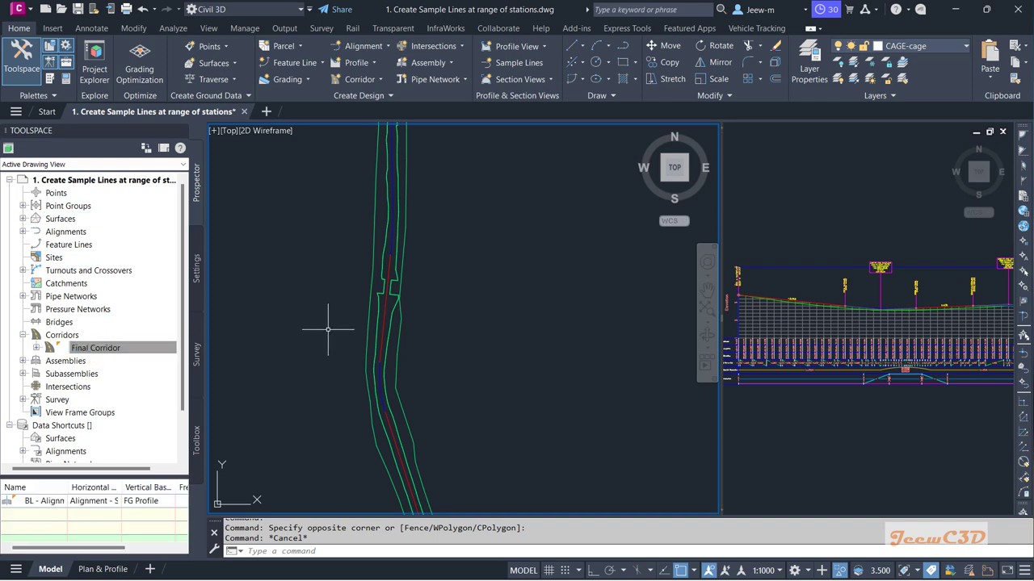
{"action": "mouse_move", "coordinate": [327, 323]}
{"action": "right_click", "coordinate": [93, 348]}
{"action": "left_click", "coordinate": [134, 352]}
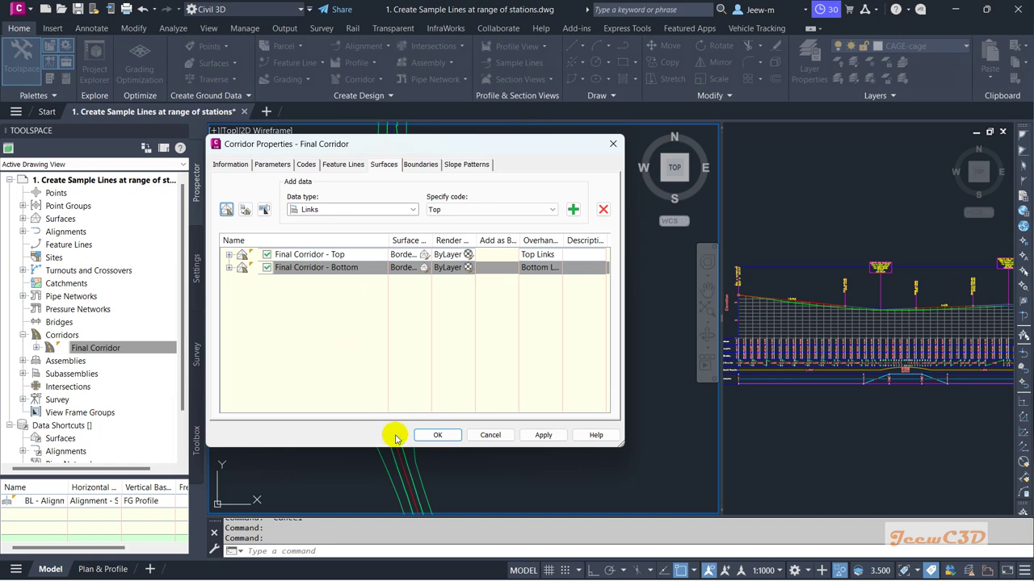
{"action": "left_click", "coordinate": [428, 434]}
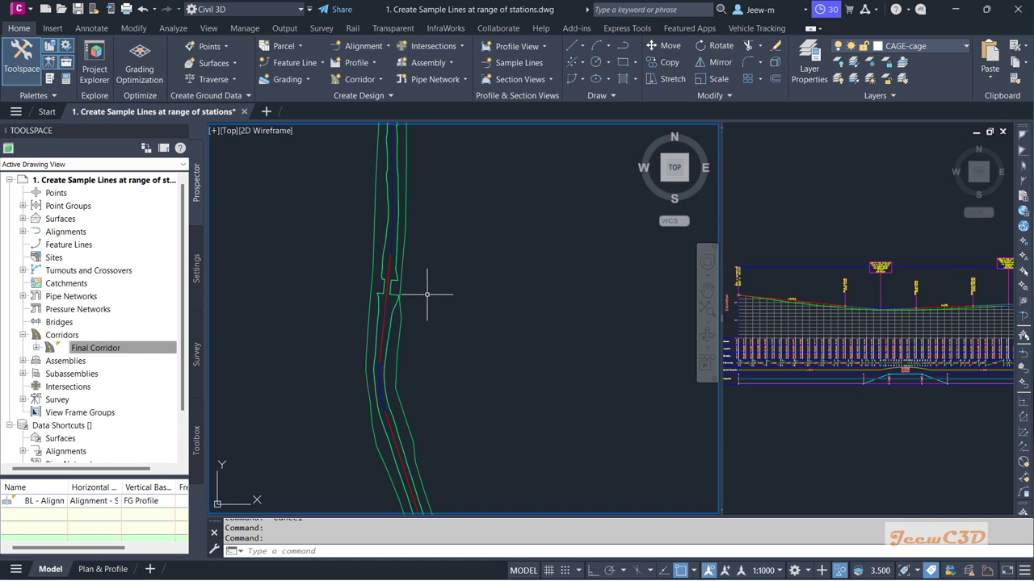
- Start a new surface of type TIN volume surface and name it Earth Work Volume
{"action": "left_click", "coordinate": [61, 219]}
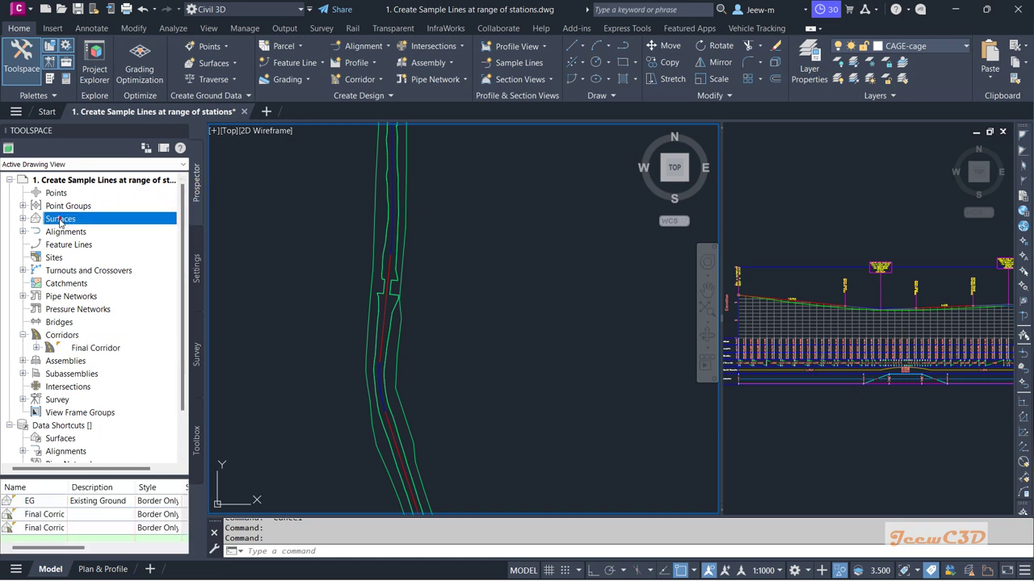
{"action": "right_click", "coordinate": [67, 222]}
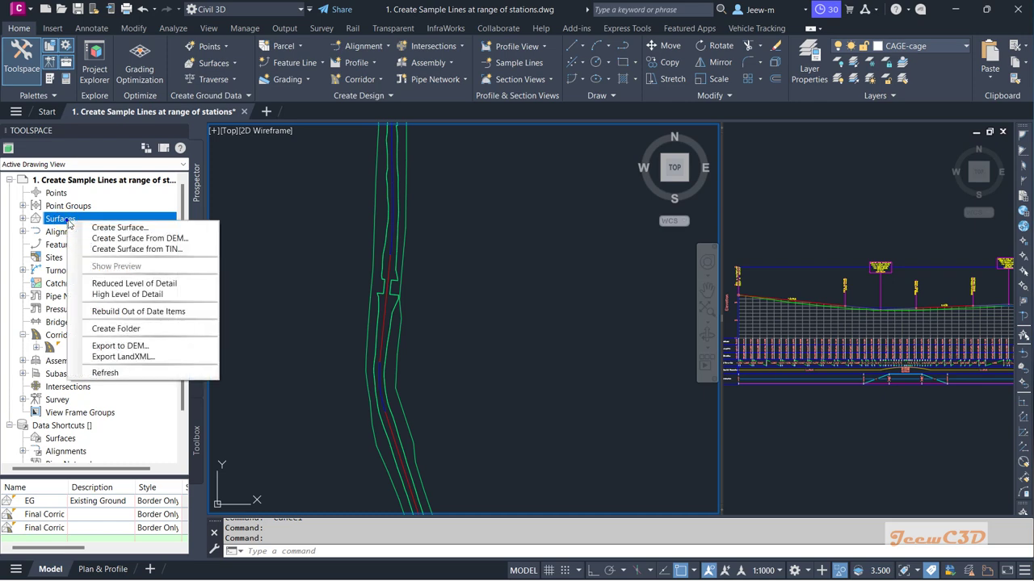
{"action": "left_click", "coordinate": [113, 228]}
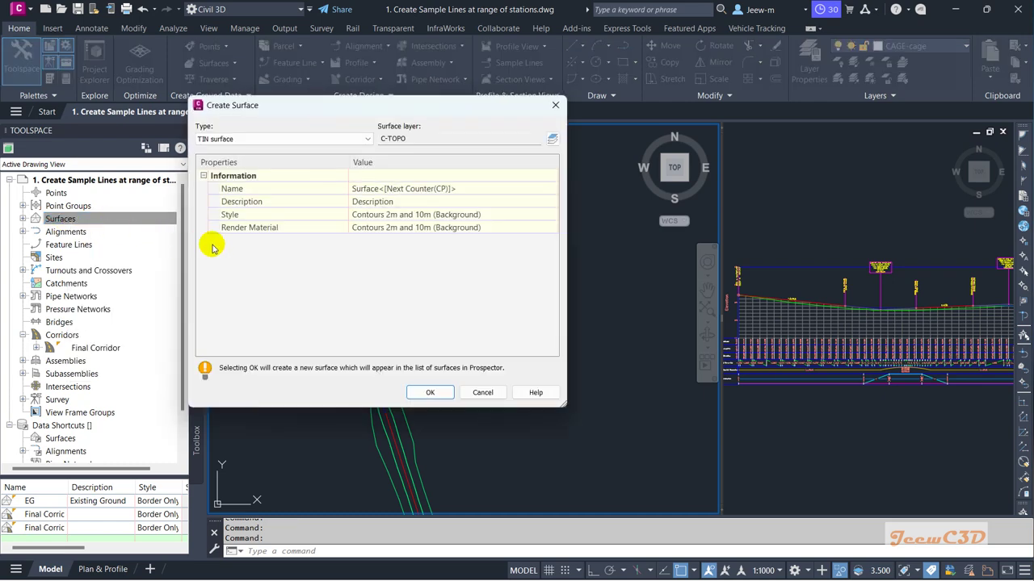
{"action": "left_click", "coordinate": [254, 140]}
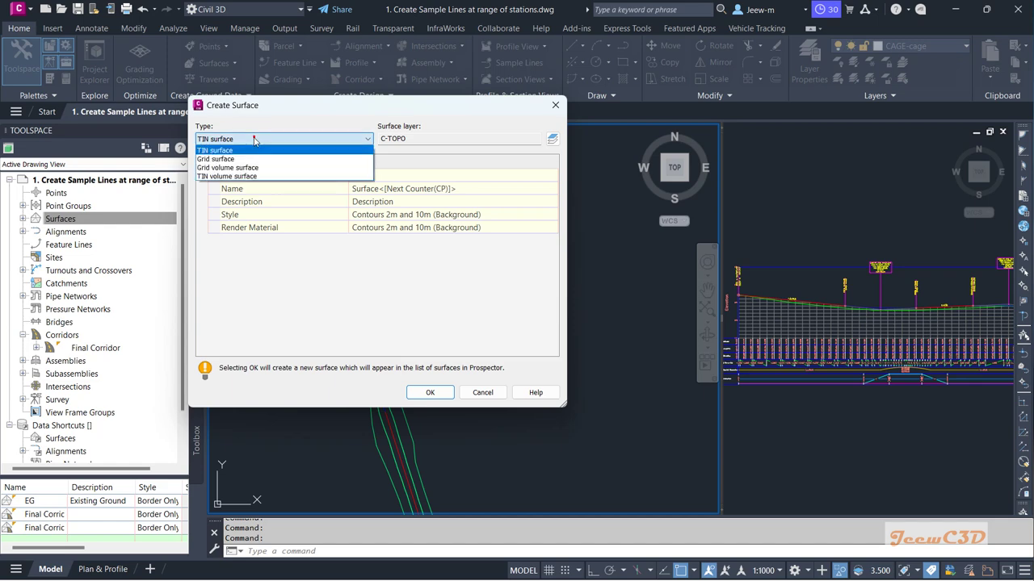
{"action": "left_click", "coordinate": [239, 178]}
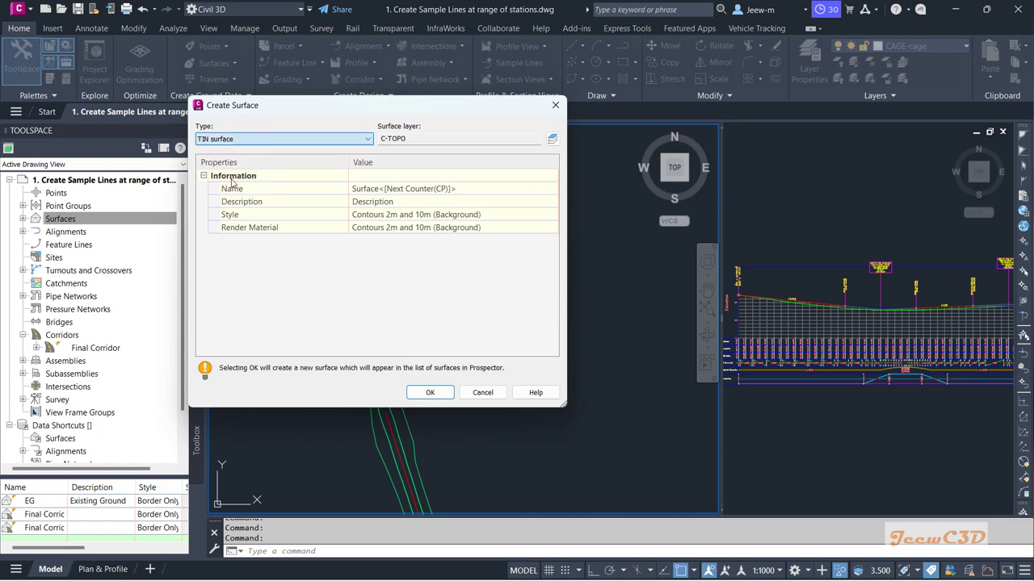
{"action": "left_click", "coordinate": [393, 191]}
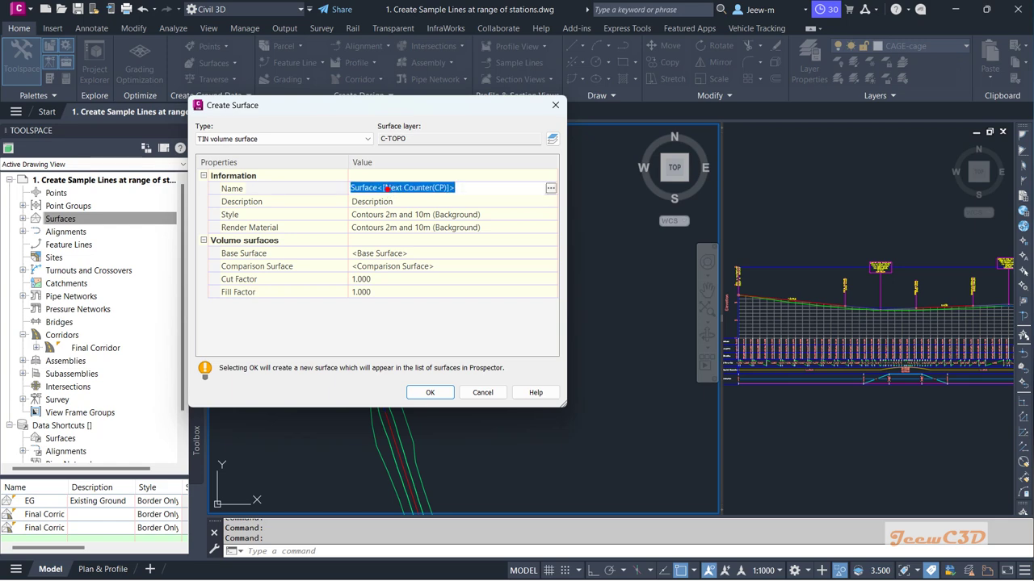
{"action": "type", "text": "Earth W"}
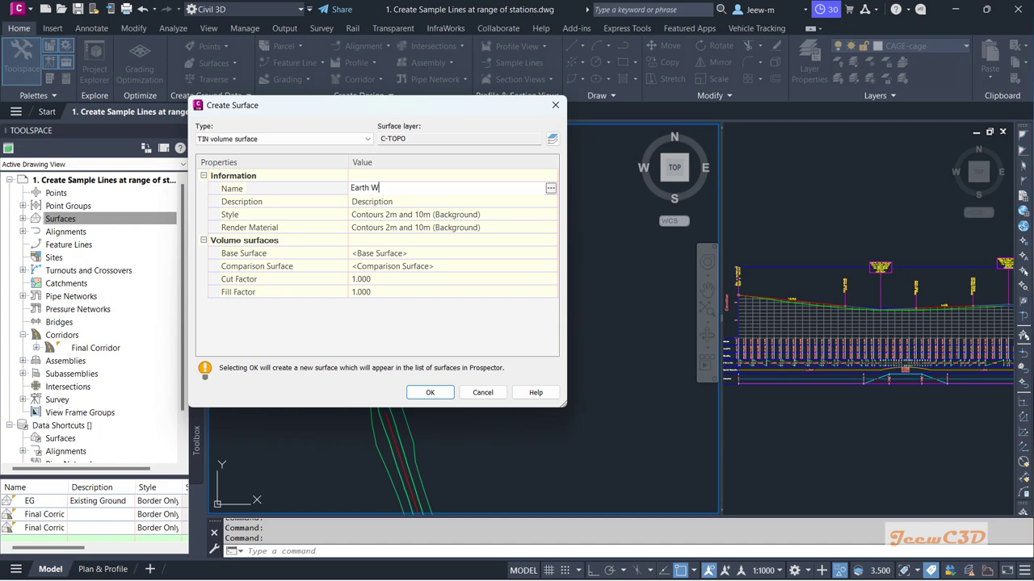
{"action": "type", "text": "ork Volume"}
{"action": "key", "text": "Return"}
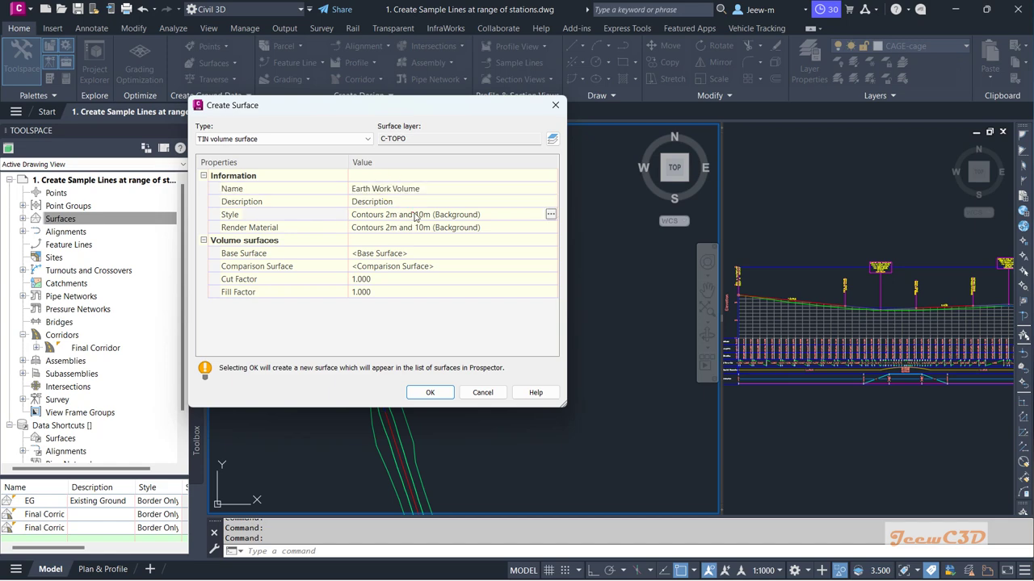
- Assign the Elevation Banding (2D) style to the new volume surface, checking the Elevations component in the style's plan display settings
{"action": "left_click", "coordinate": [550, 214]}
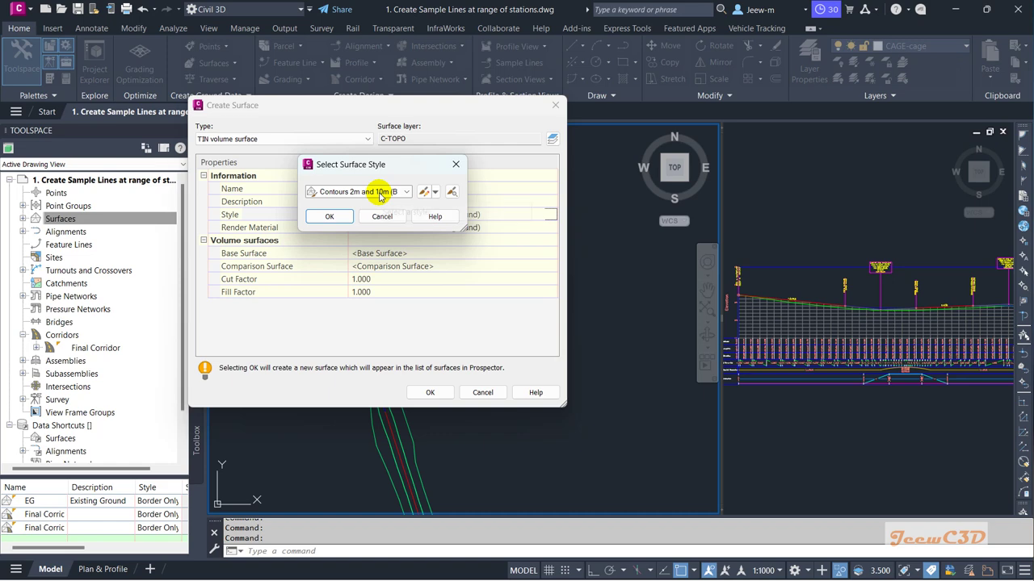
{"action": "left_click", "coordinate": [379, 194]}
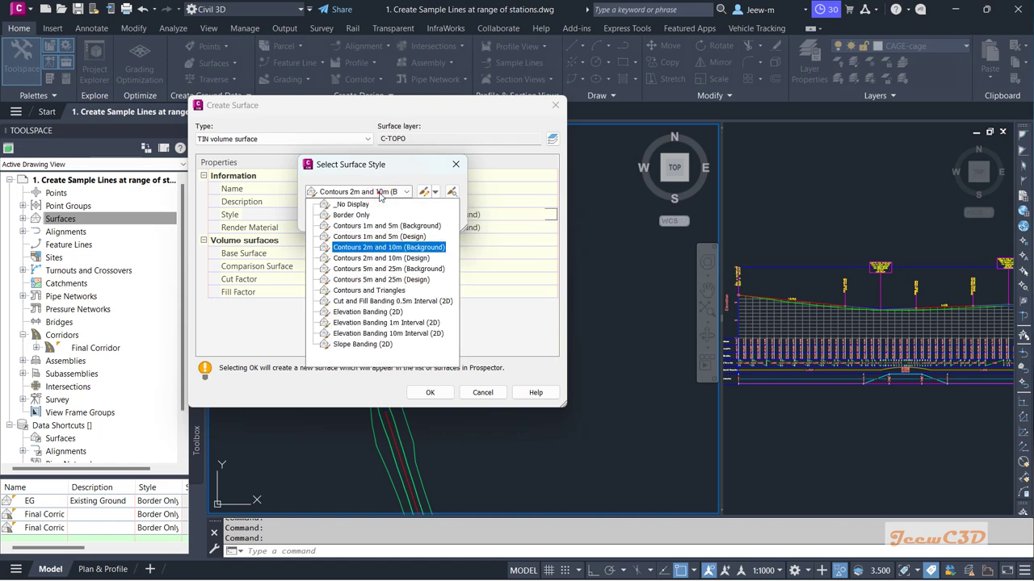
{"action": "left_click", "coordinate": [367, 313]}
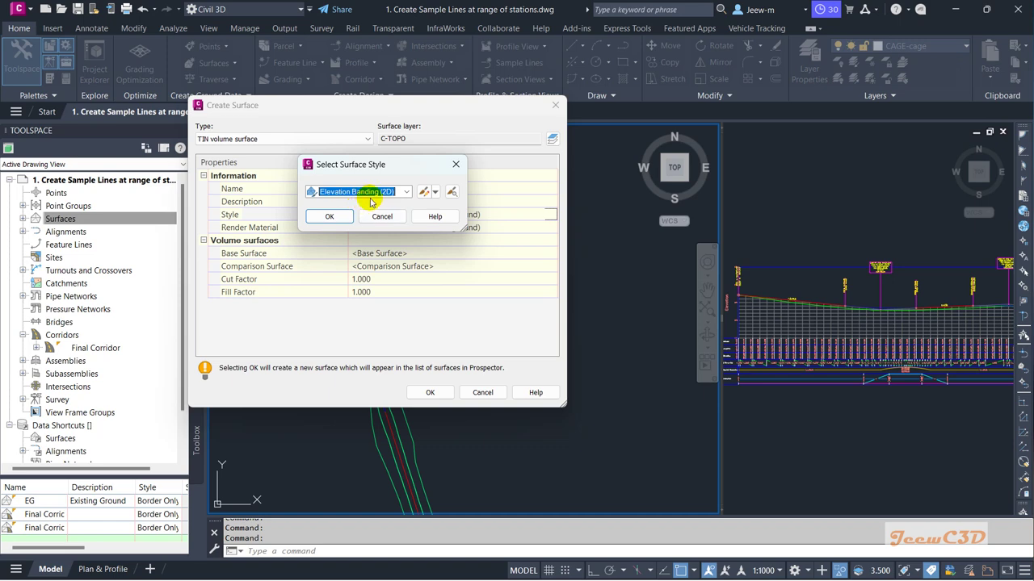
{"action": "left_click", "coordinate": [435, 194]}
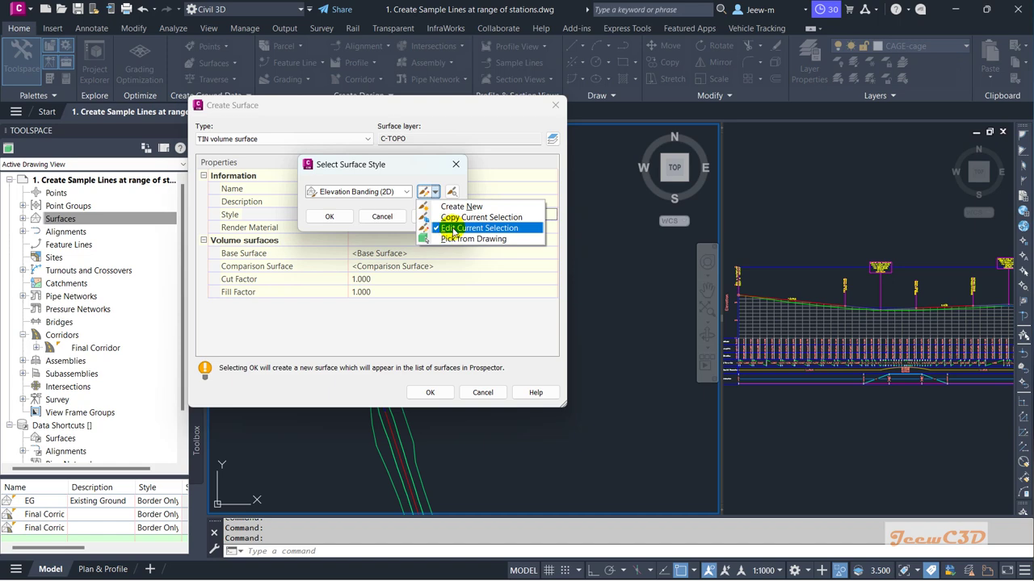
{"action": "left_click", "coordinate": [454, 229]}
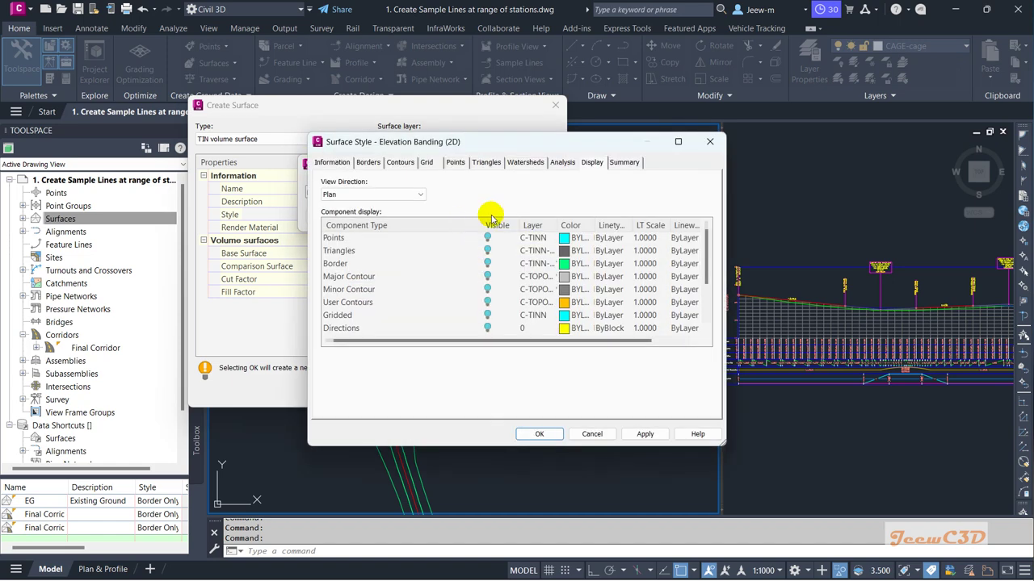
{"action": "scroll", "coordinate": [375, 301], "scroll_direction": "down", "scroll_amount": 2}
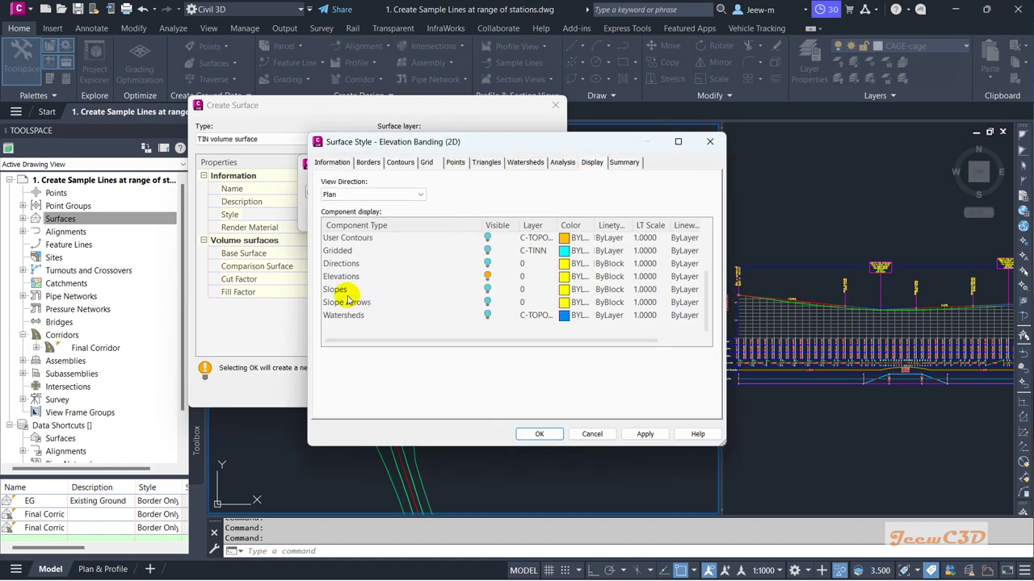
{"action": "left_click", "coordinate": [343, 277]}
{"action": "left_click", "coordinate": [487, 277]}
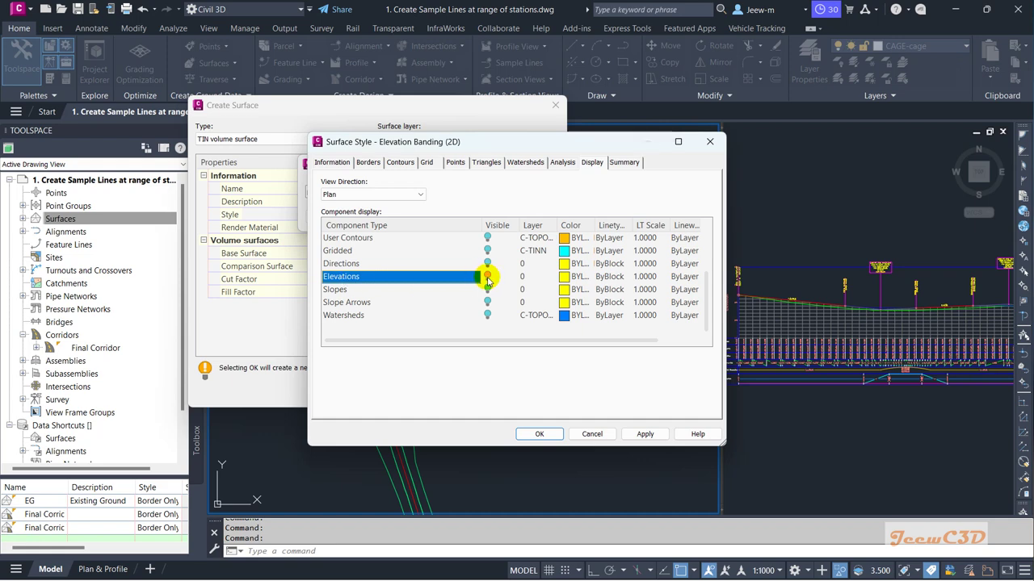
{"action": "left_click", "coordinate": [541, 436]}
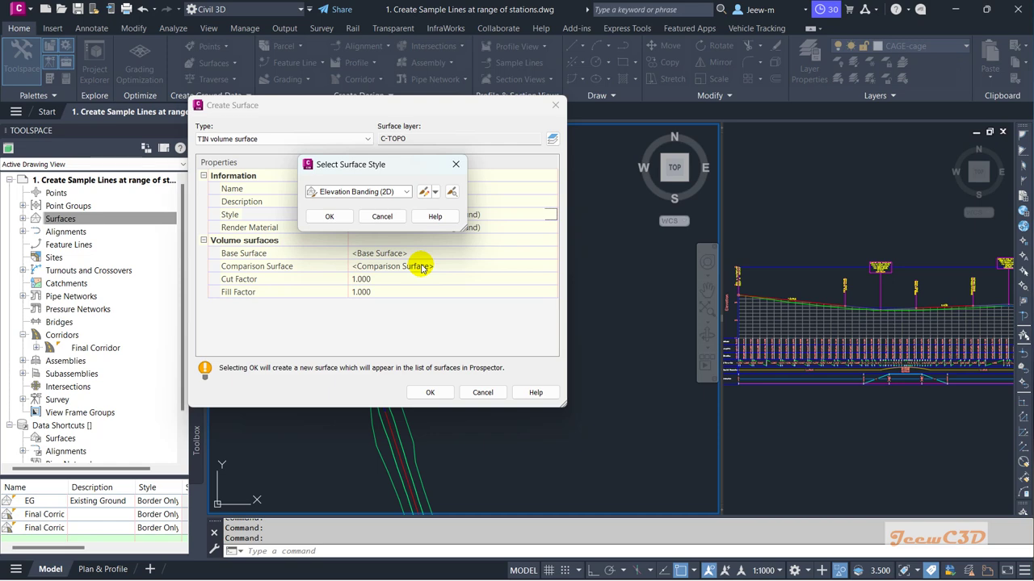
{"action": "left_click", "coordinate": [331, 218]}
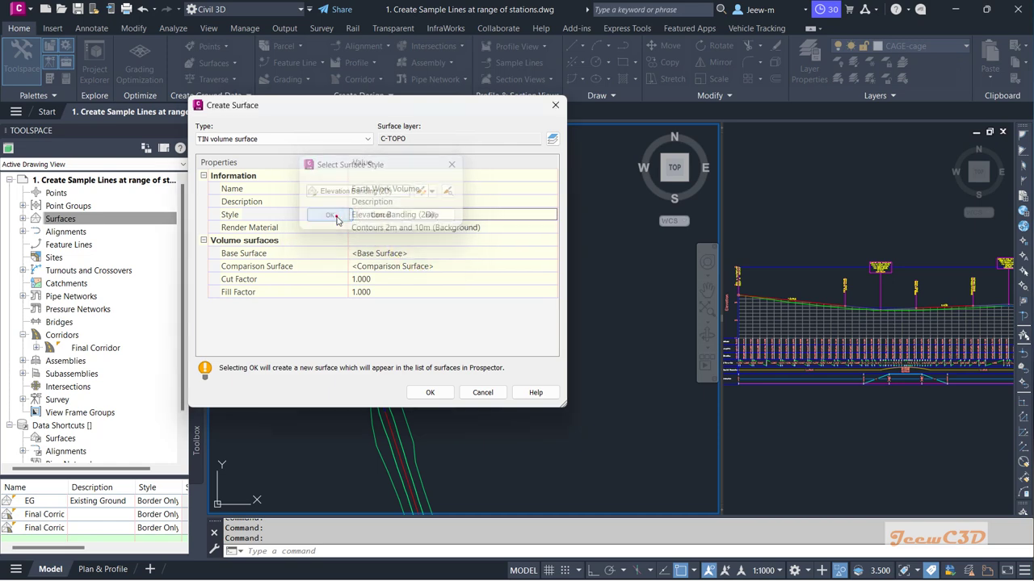
- Set EG as the base surface of the volume surface
{"action": "left_click", "coordinate": [376, 255]}
{"action": "left_click", "coordinate": [438, 252]}
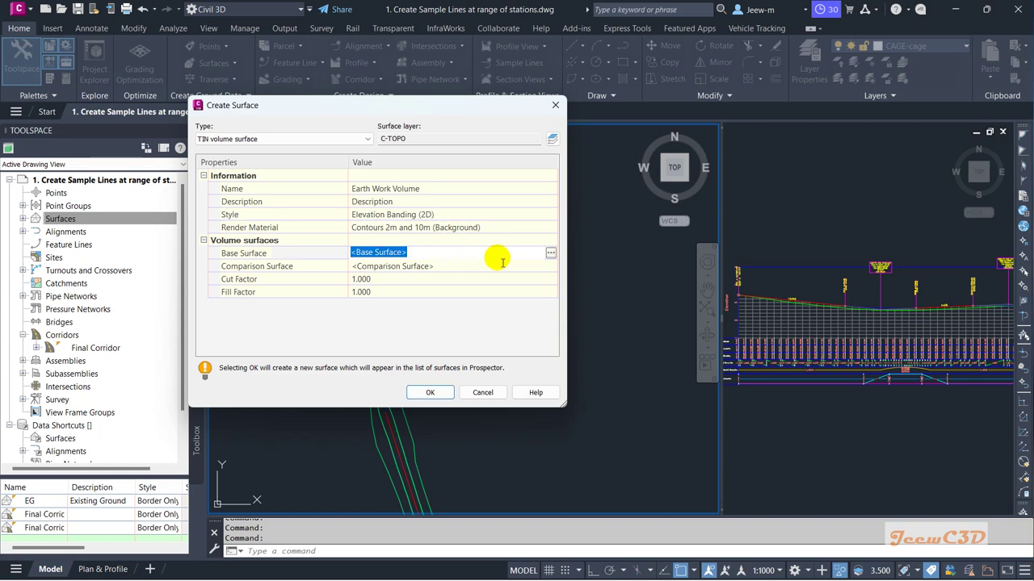
{"action": "left_click", "coordinate": [549, 255]}
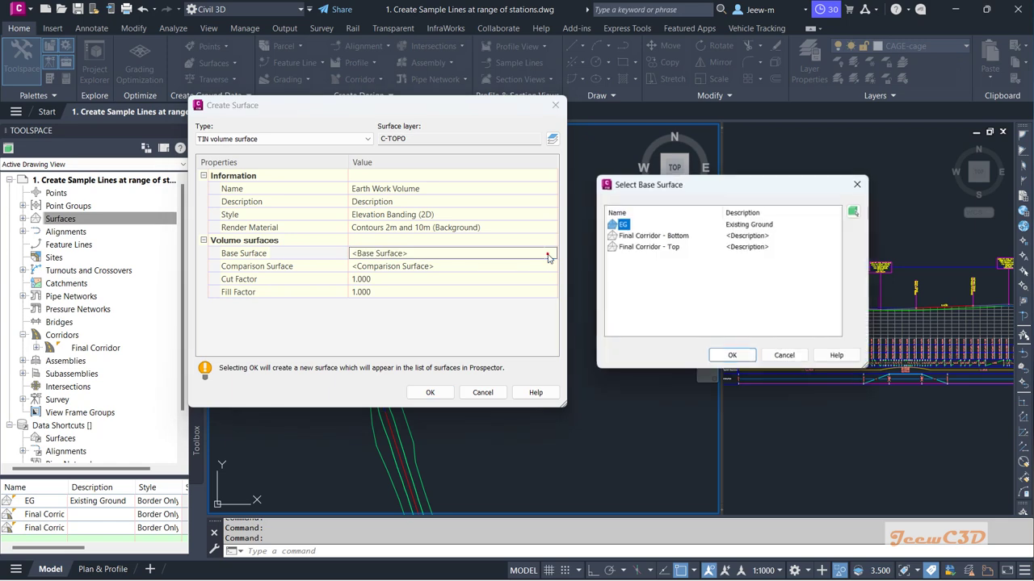
{"action": "left_click", "coordinate": [622, 227]}
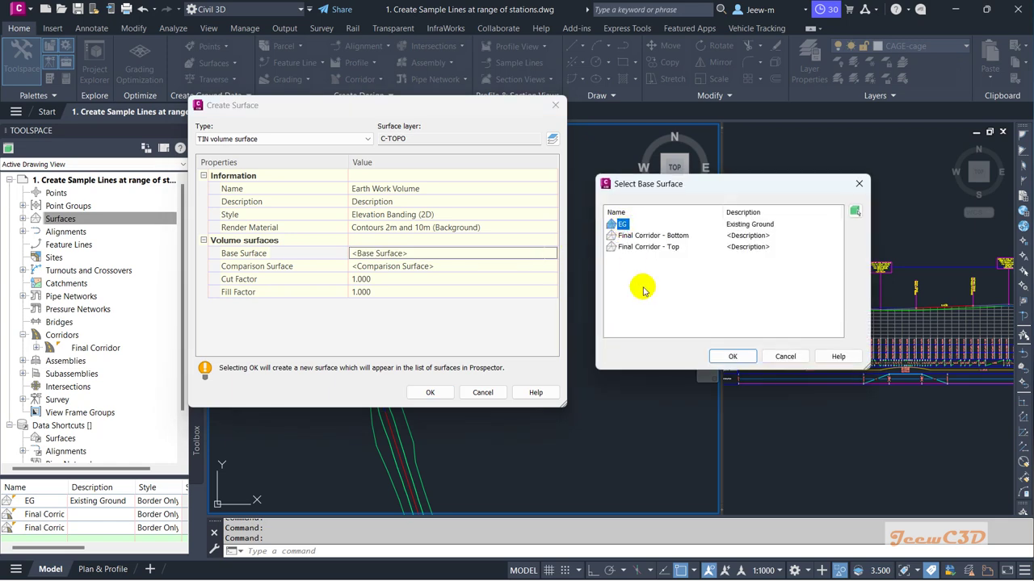
{"action": "left_click", "coordinate": [727, 356]}
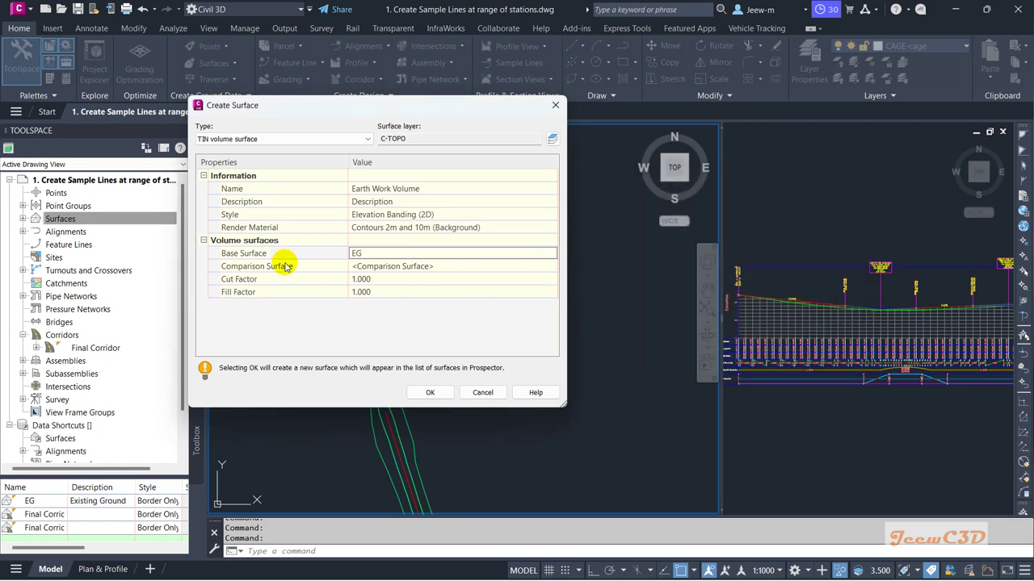
- Set Final Corridor - Bottom as the comparison surface and create the volume surface
{"action": "left_click", "coordinate": [279, 267]}
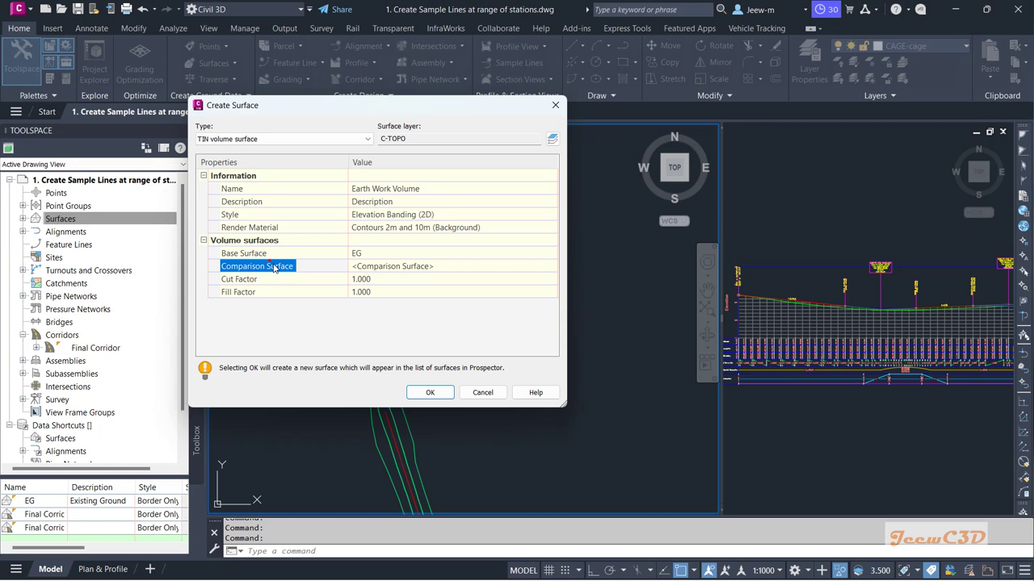
{"action": "left_click", "coordinate": [459, 272]}
{"action": "left_click", "coordinate": [549, 267]}
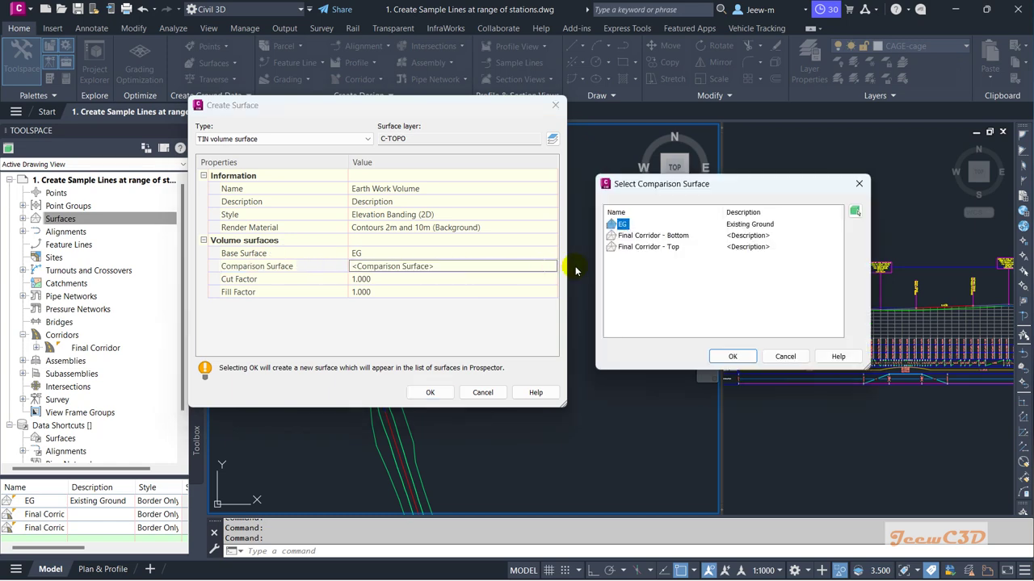
{"action": "left_click", "coordinate": [652, 236]}
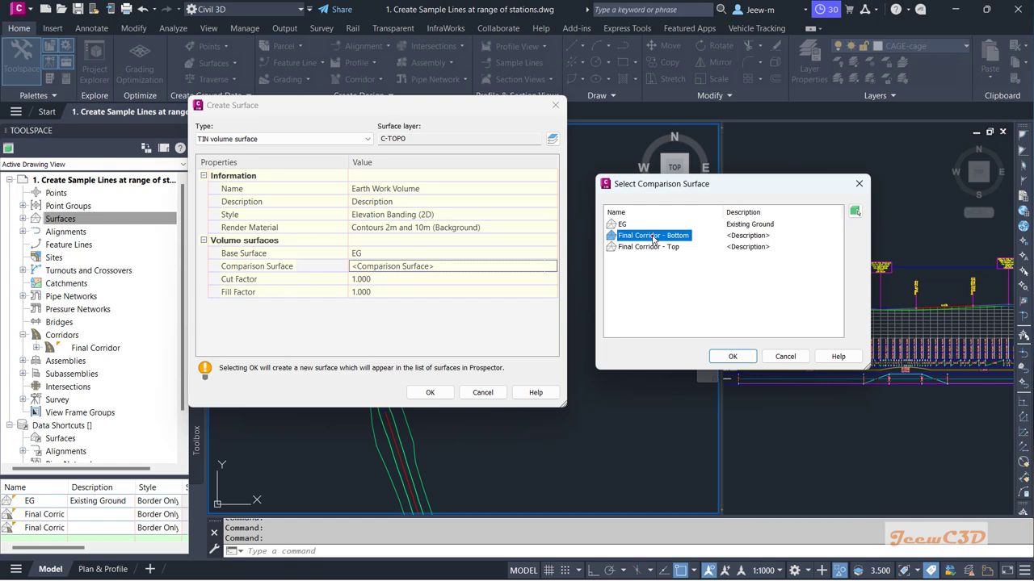
{"action": "left_click_drag", "start_coordinate": [659, 184], "coordinate": [643, 147]}
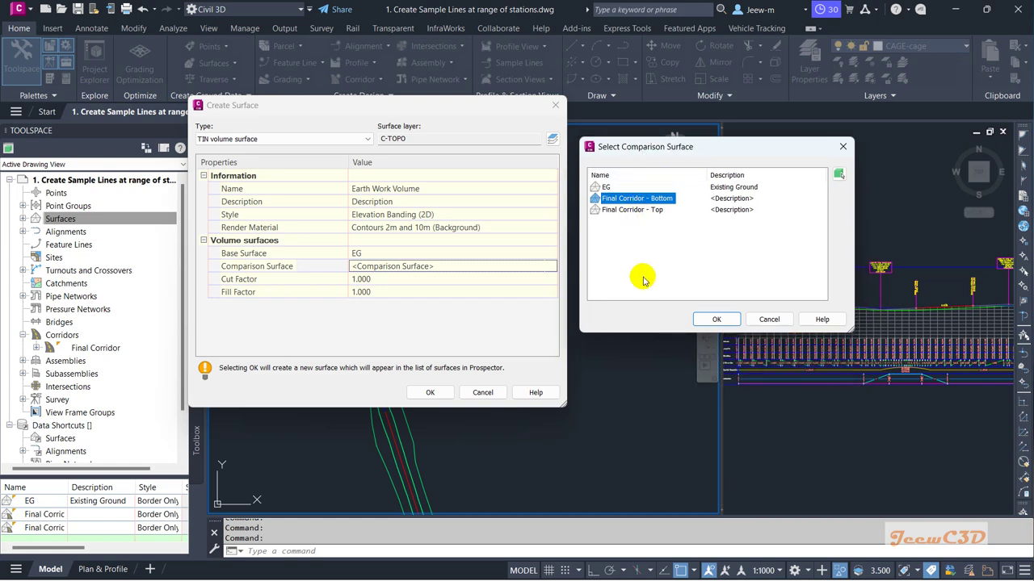
{"action": "left_click", "coordinate": [715, 319]}
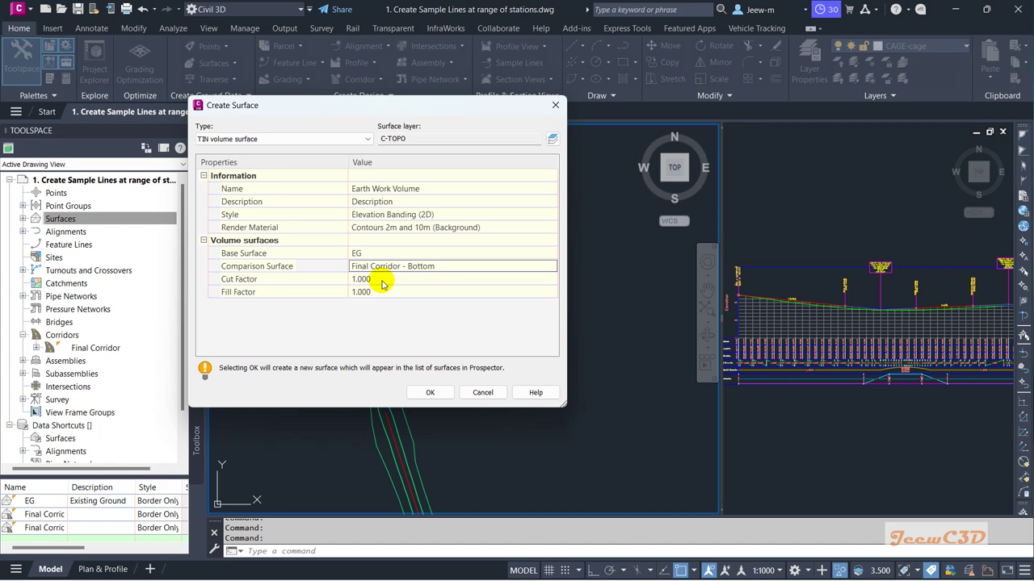
{"action": "left_click", "coordinate": [430, 392]}
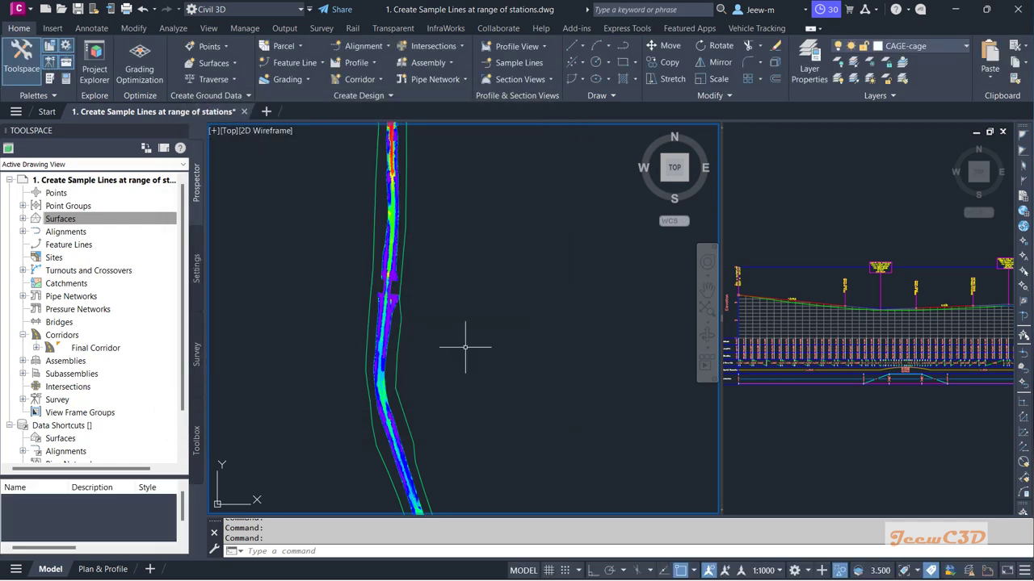
- Open the surface properties of the Earth Work Volume surface and show its elevation analysis settings
{"action": "scroll", "coordinate": [459, 366], "scroll_direction": "down", "scroll_amount": 2}
{"action": "scroll", "coordinate": [458, 366], "scroll_direction": "up", "scroll_amount": 3}
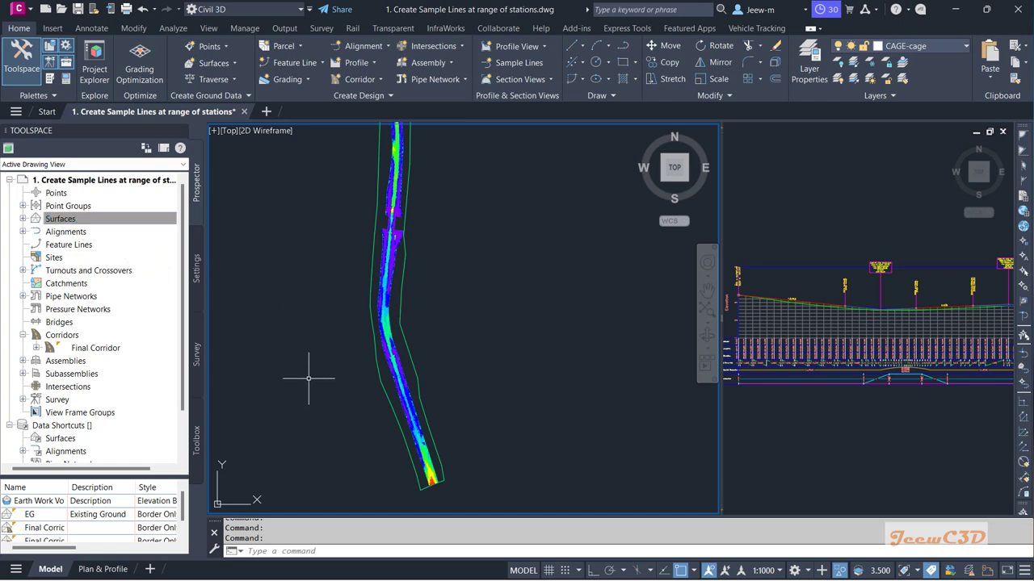
{"action": "scroll", "coordinate": [411, 437], "scroll_direction": "up", "scroll_amount": 3}
{"action": "scroll", "coordinate": [413, 432], "scroll_direction": "up", "scroll_amount": 2}
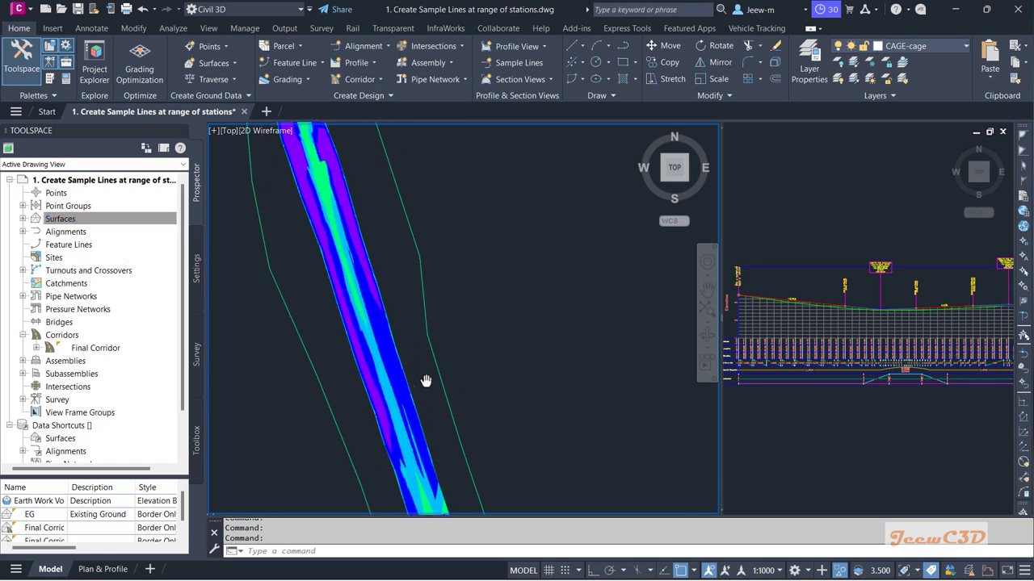
{"action": "scroll", "coordinate": [428, 373], "scroll_direction": "up", "scroll_amount": 2}
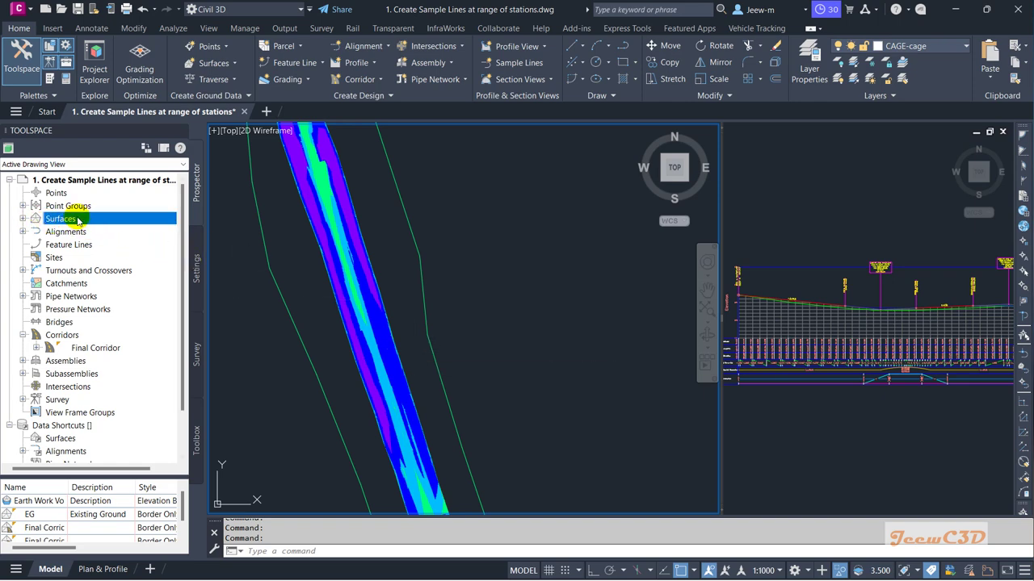
{"action": "left_click", "coordinate": [23, 219]}
{"action": "left_click", "coordinate": [92, 233]}
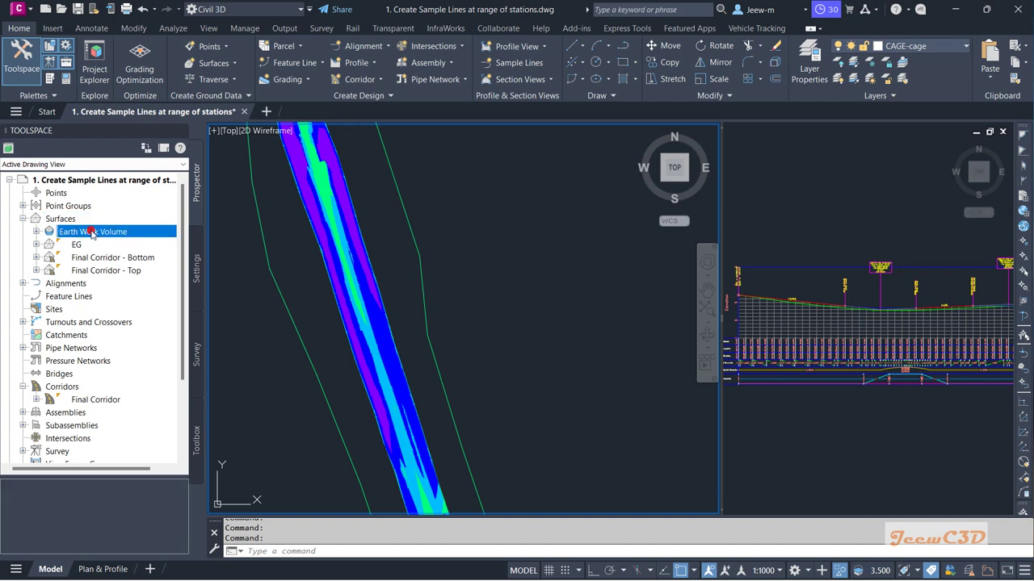
{"action": "right_click", "coordinate": [92, 232]}
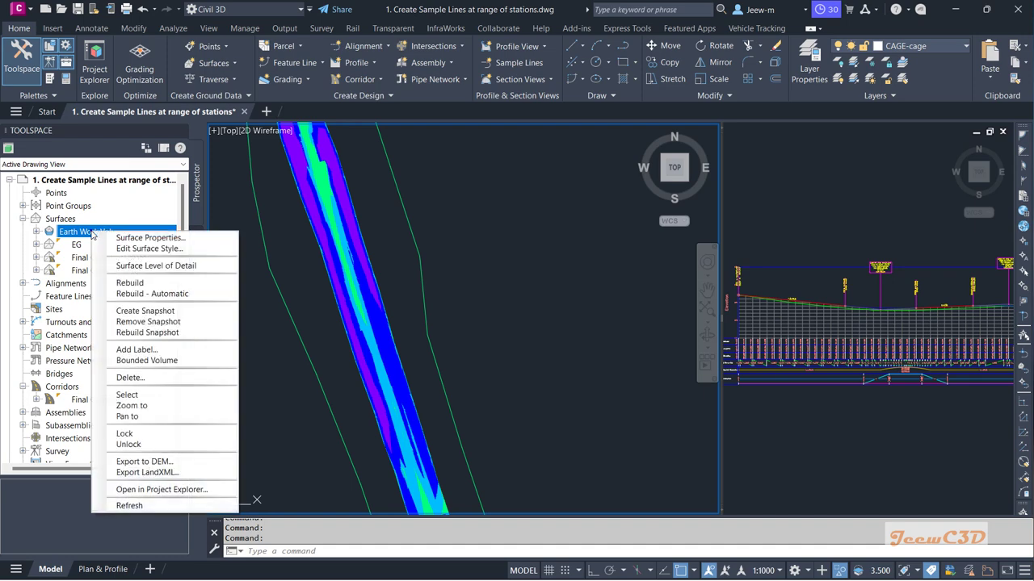
{"action": "left_click", "coordinate": [150, 238]}
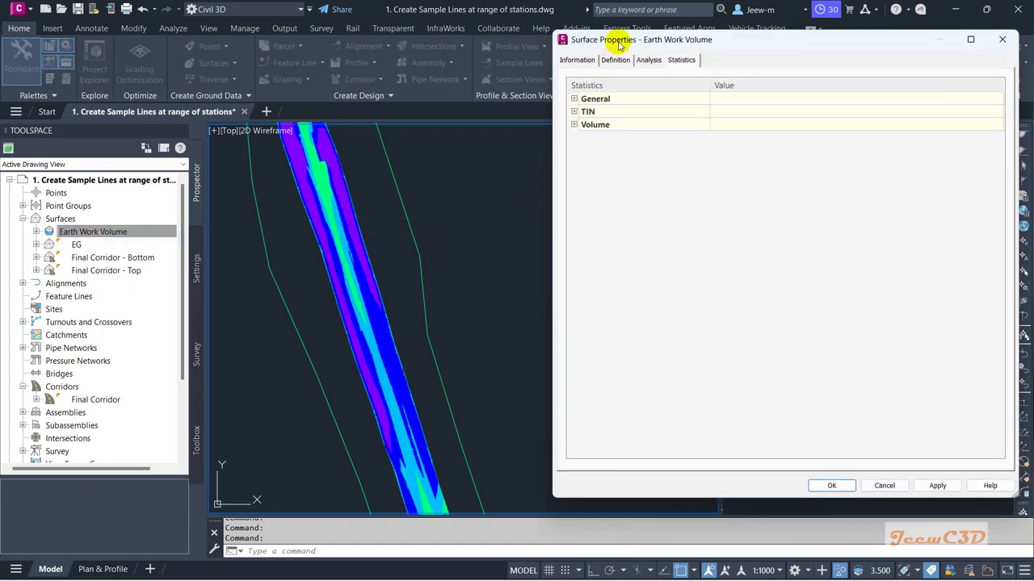
{"action": "left_click_drag", "start_coordinate": [619, 44], "coordinate": [509, 54]}
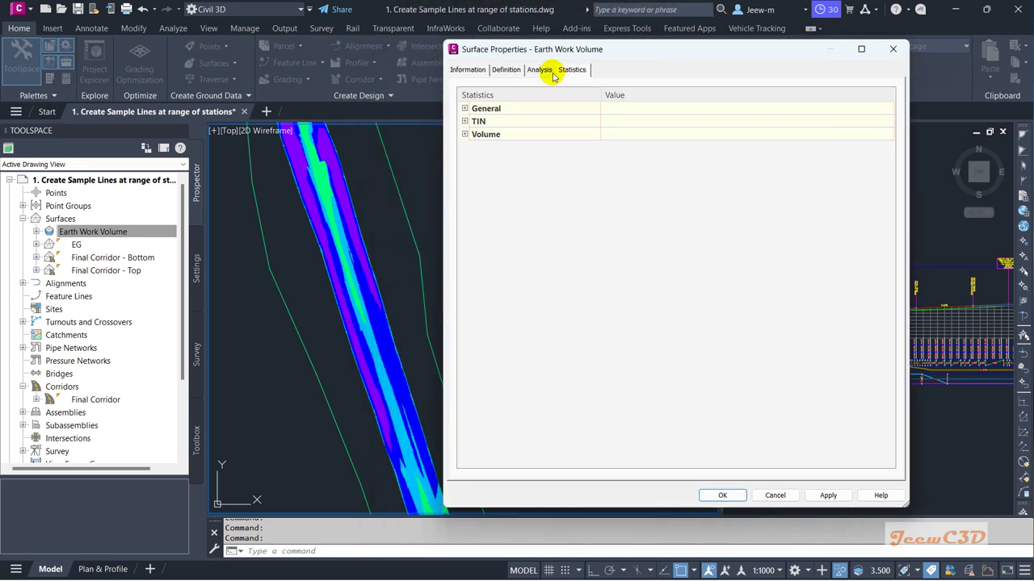
{"action": "left_click", "coordinate": [552, 74]}
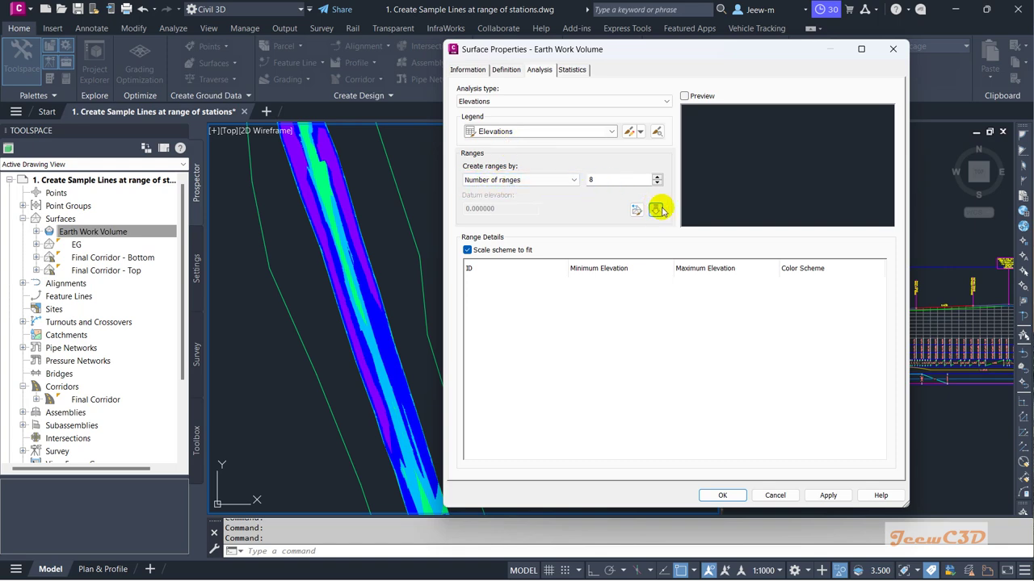
- Run the elevations analysis with 8 ranges on the Earth Work Volume surface and apply it
{"action": "left_click", "coordinate": [656, 210]}
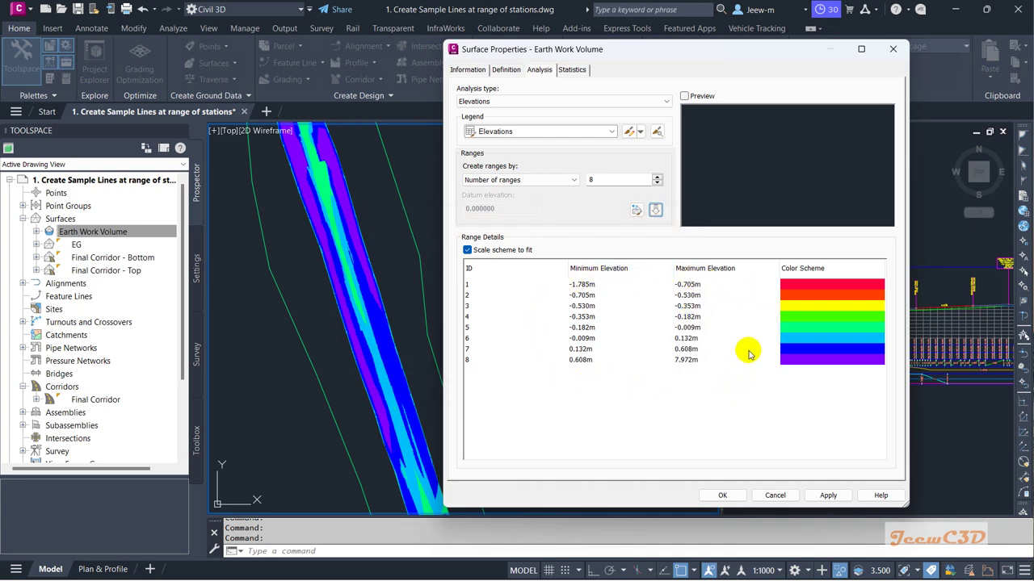
{"action": "left_click", "coordinate": [800, 418]}
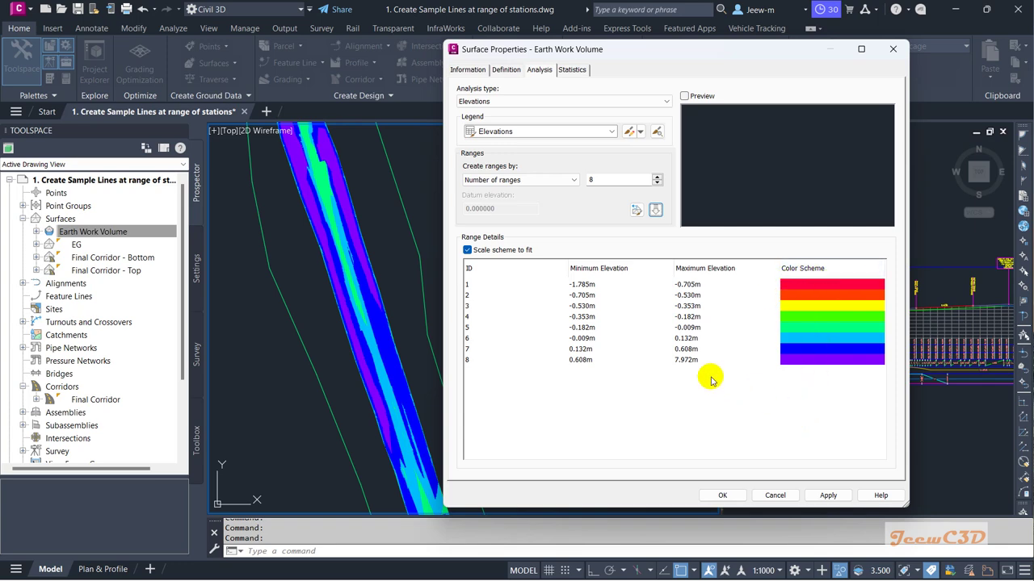
{"action": "left_click", "coordinate": [827, 495]}
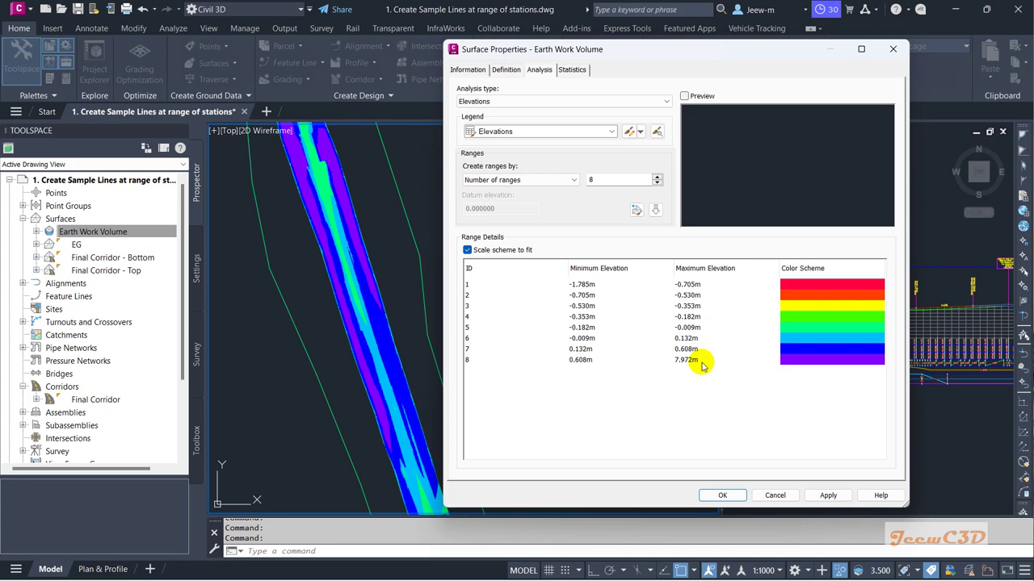
- Set the maximum elevation of analysis range 1 to -1 m
{"action": "left_click", "coordinate": [688, 285]}
{"action": "left_click", "coordinate": [688, 285]}
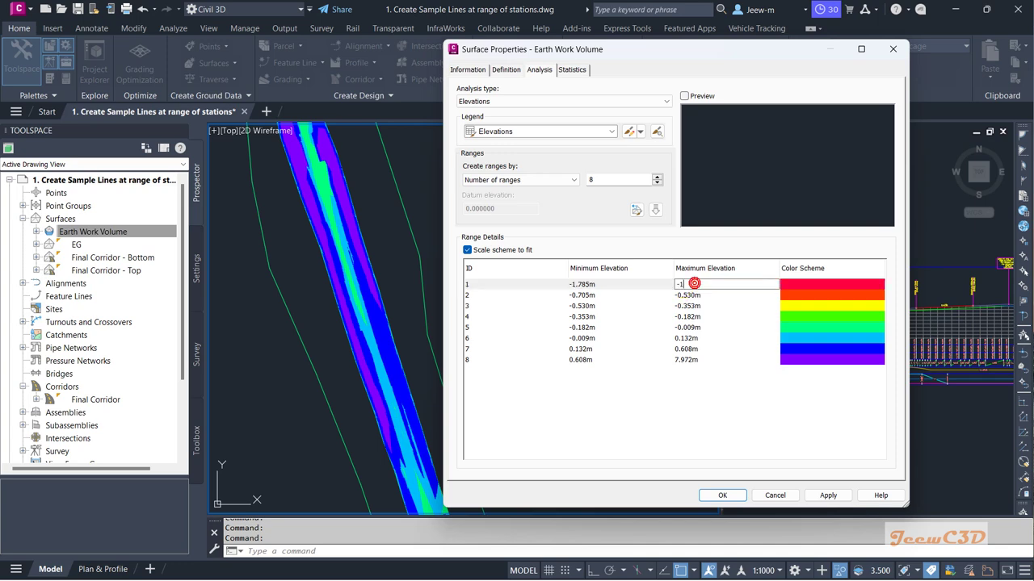
{"action": "type", "text": "-1"}
{"action": "key", "text": "Return"}
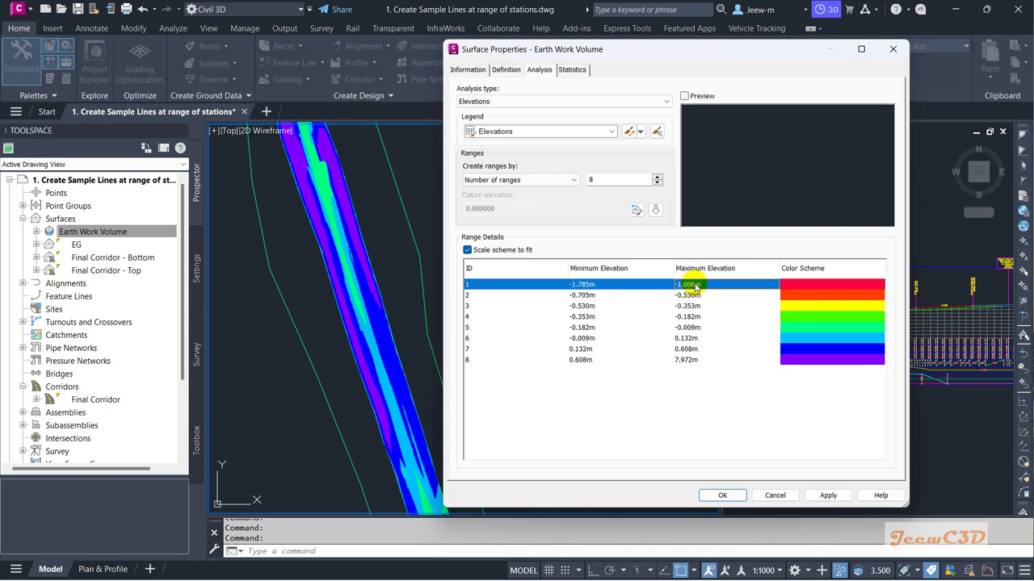
- Set analysis range 2 to run from -1 m to 0 m and apply the edited ranges to the surface
{"action": "left_click", "coordinate": [581, 296]}
{"action": "left_click", "coordinate": [594, 300]}
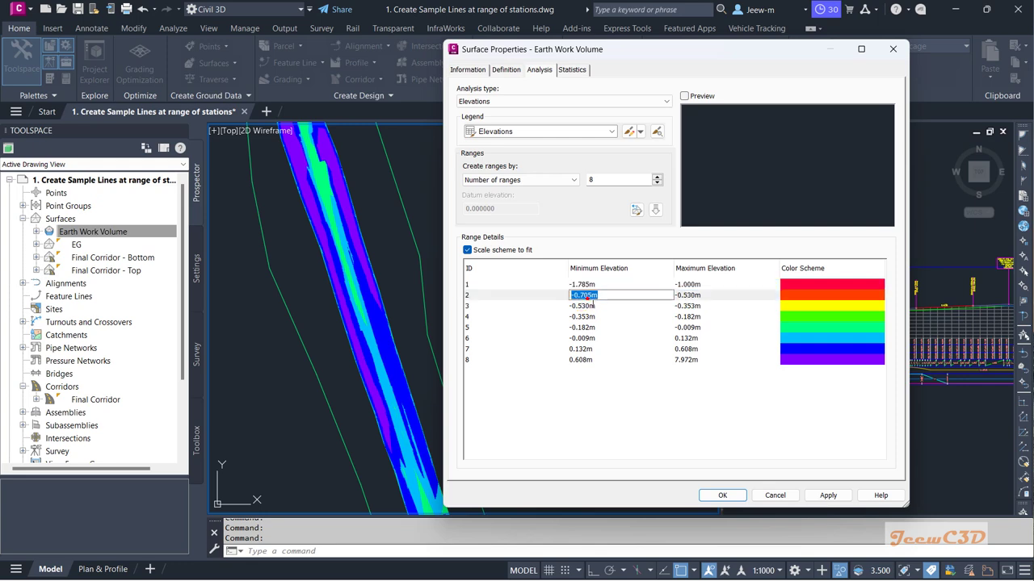
{"action": "type", "text": "-1"}
{"action": "key", "text": "Return"}
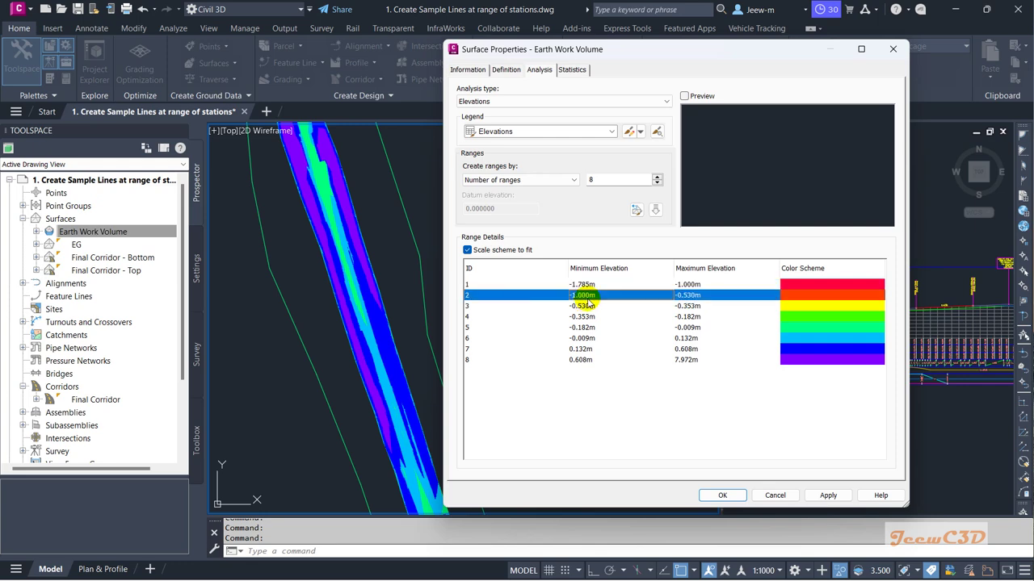
{"action": "left_click", "coordinate": [694, 301]}
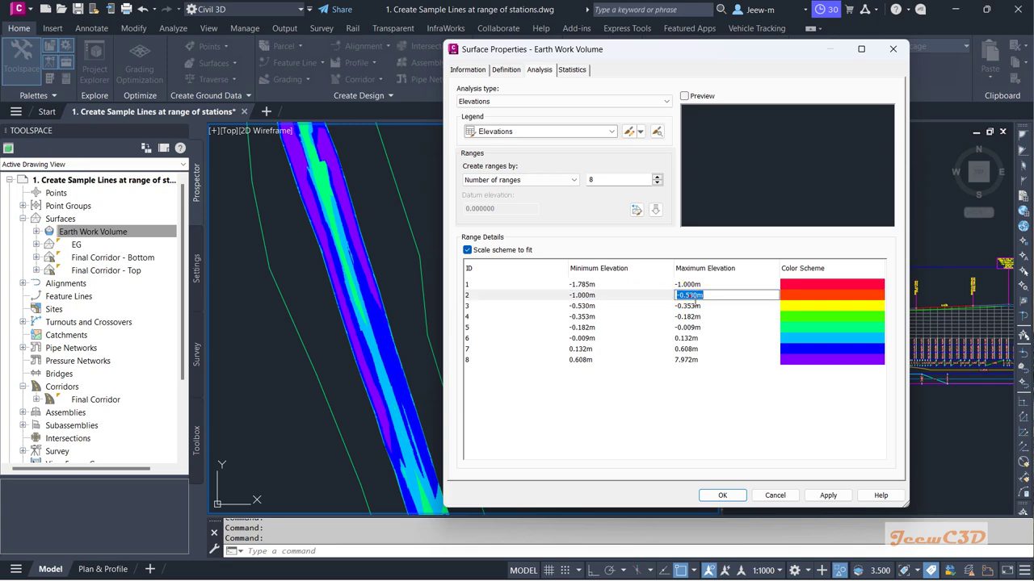
{"action": "key", "text": "Return"}
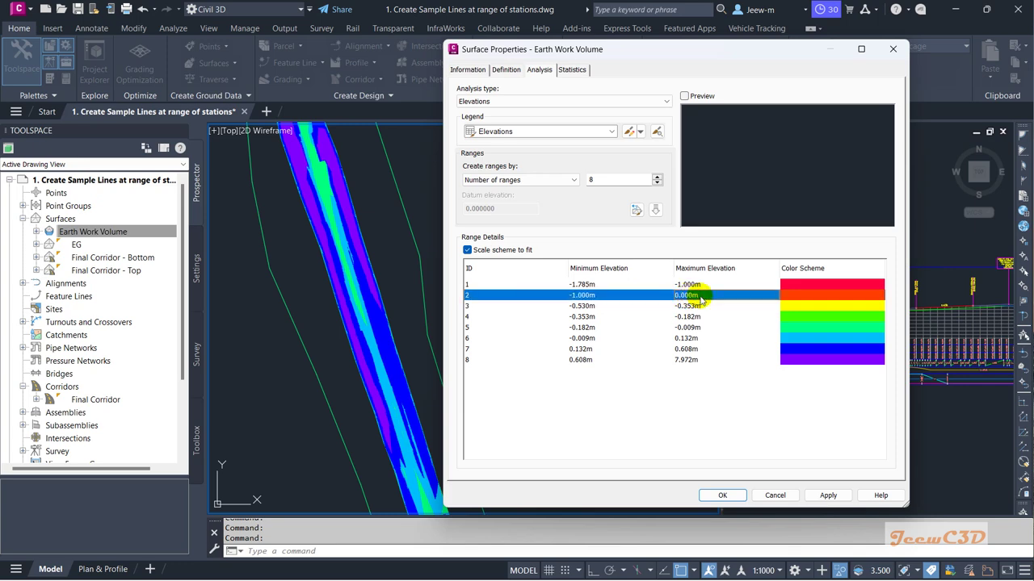
{"action": "left_click", "coordinate": [828, 495]}
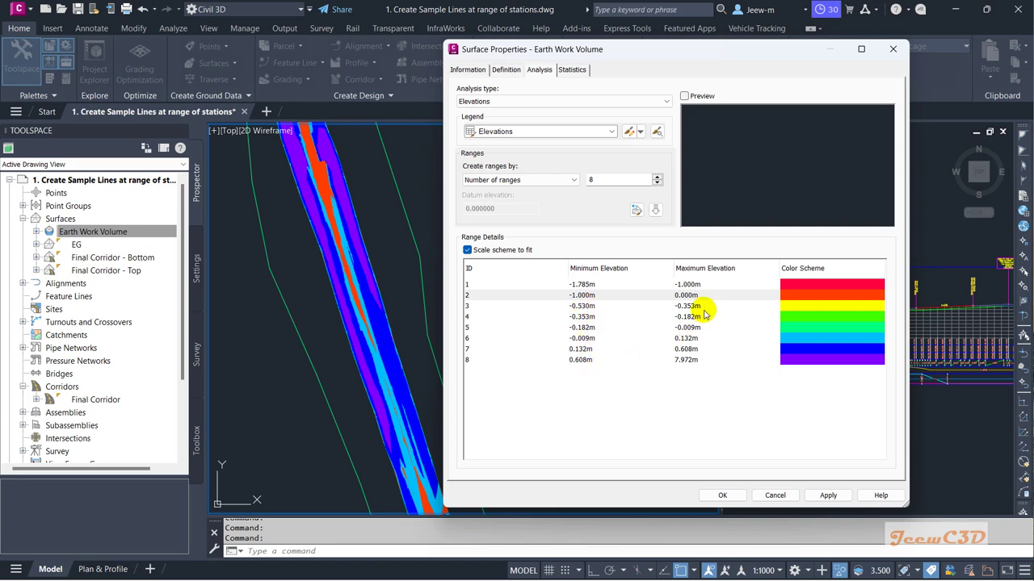
- Try to set the minimum elevation of analysis range 3 to 0 m
{"action": "left_click", "coordinate": [588, 310]}
{"action": "left_click", "coordinate": [588, 311]}
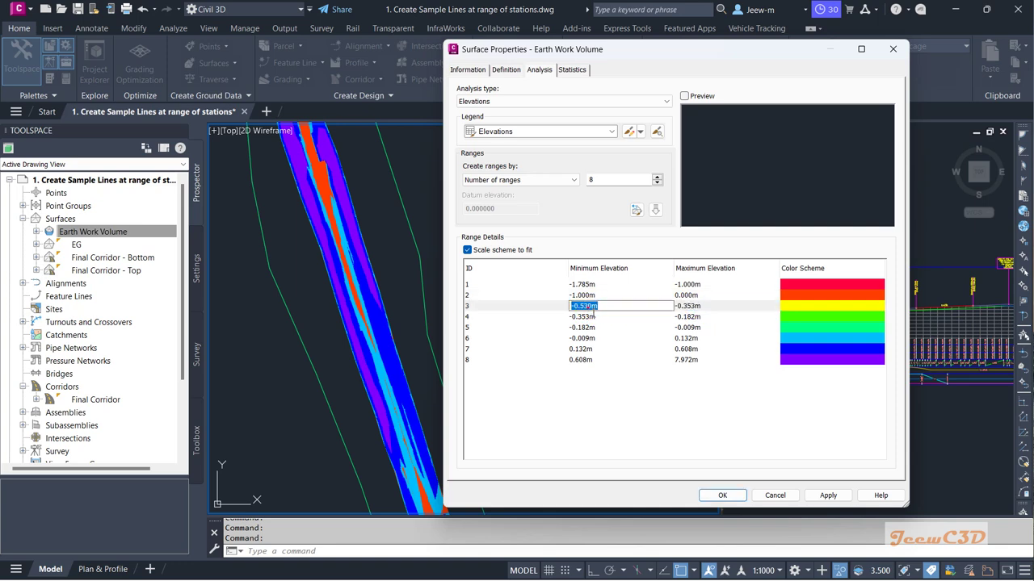
{"action": "type", "text": "0"}
{"action": "key", "text": "Return"}
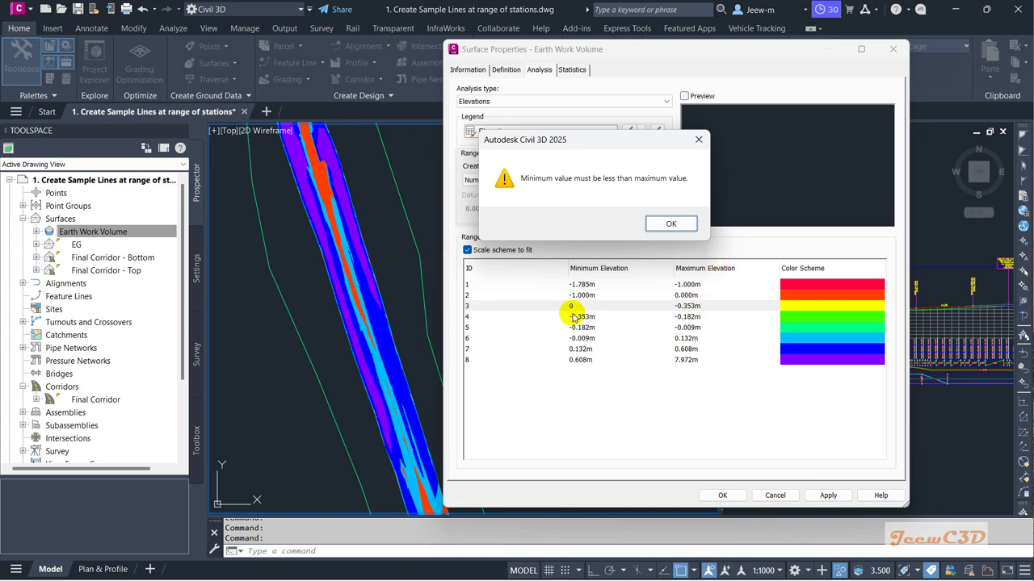
{"action": "left_click", "coordinate": [667, 224]}
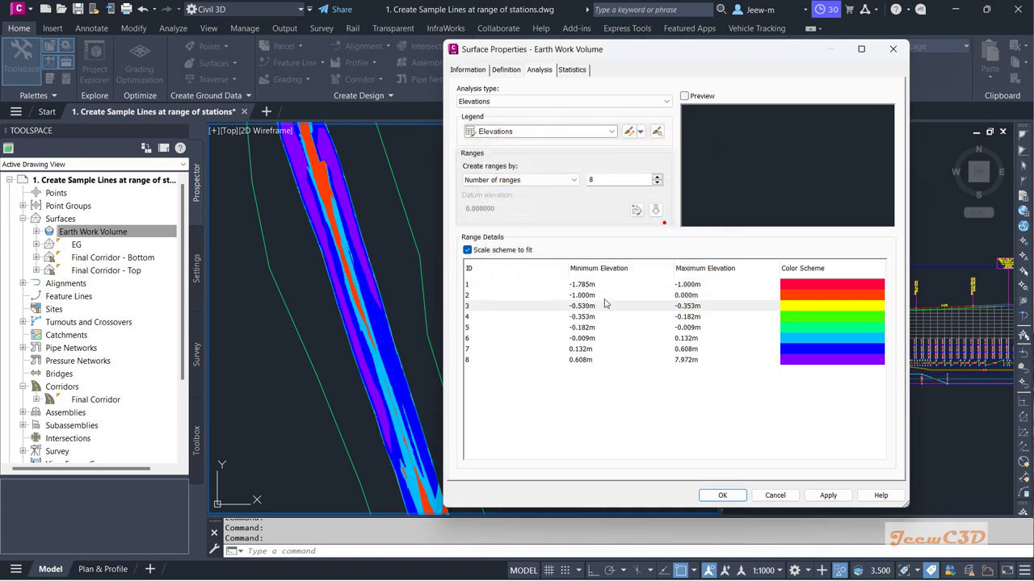
- Set the maximum elevation of analysis range 3 to 1 m and its minimum to 0 m, and apply the ranges
{"action": "left_click", "coordinate": [692, 306]}
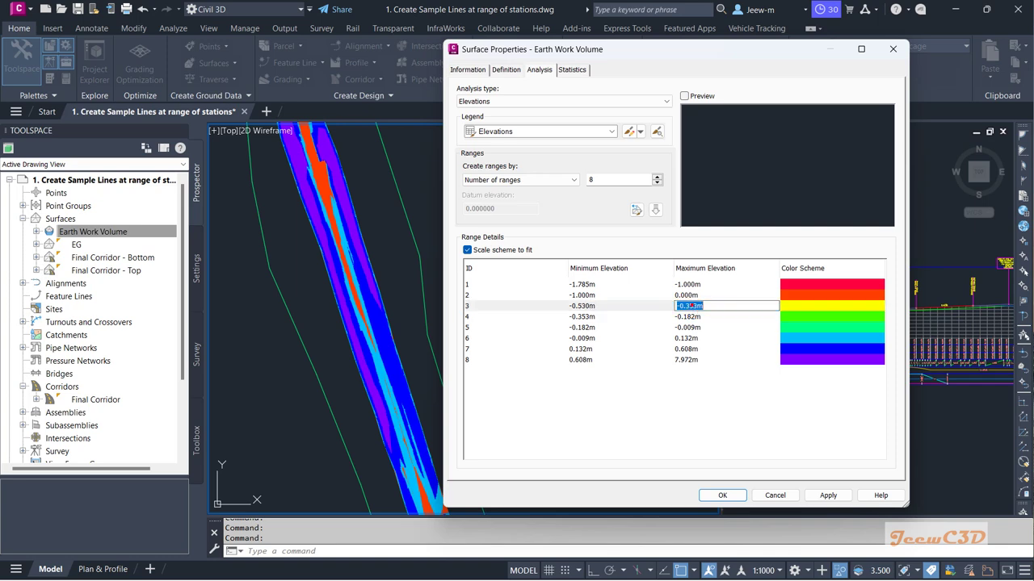
{"action": "type", "text": "1"}
{"action": "left_click", "coordinate": [594, 309]}
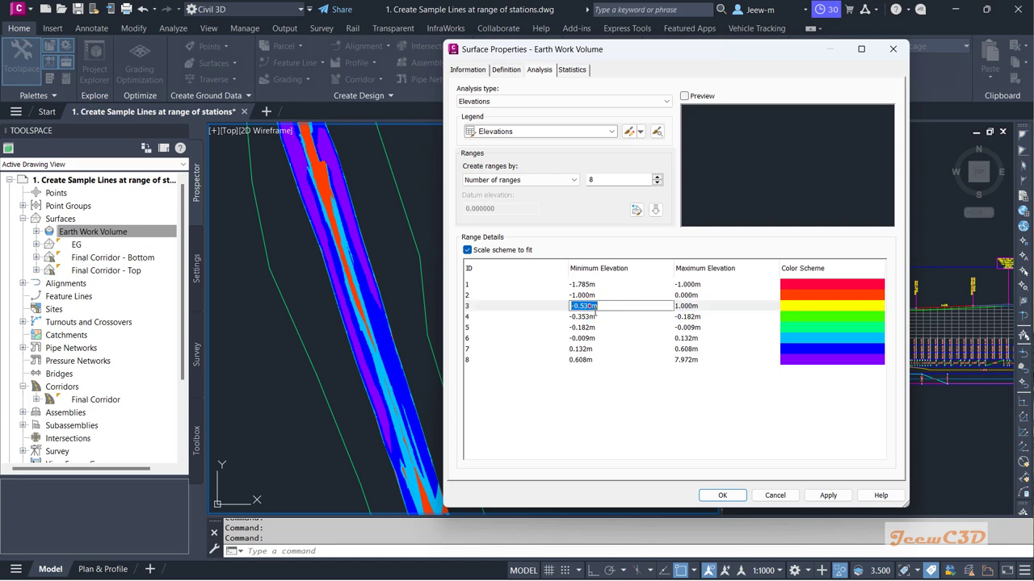
{"action": "left_click", "coordinate": [589, 308]}
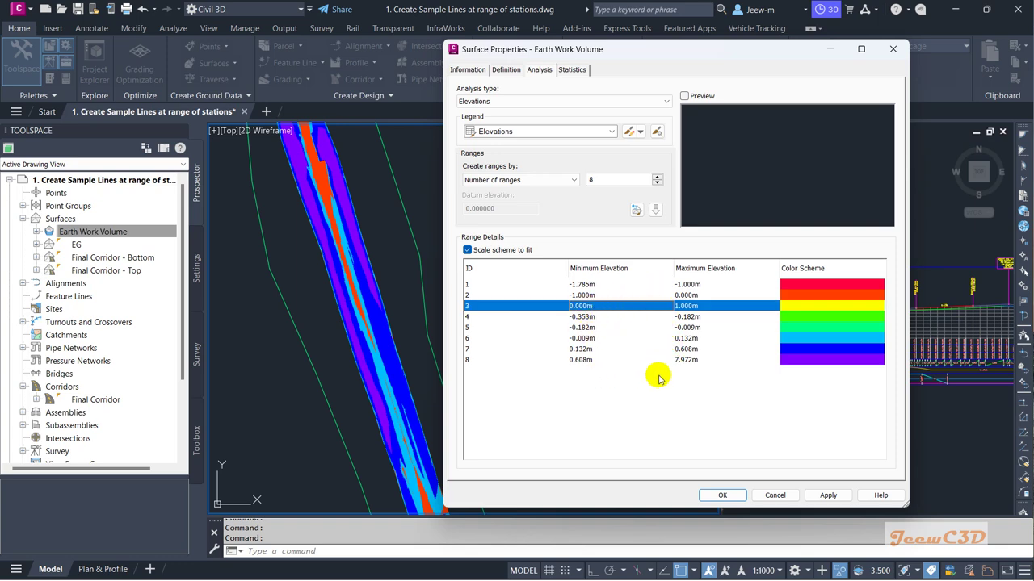
{"action": "left_click", "coordinate": [824, 494]}
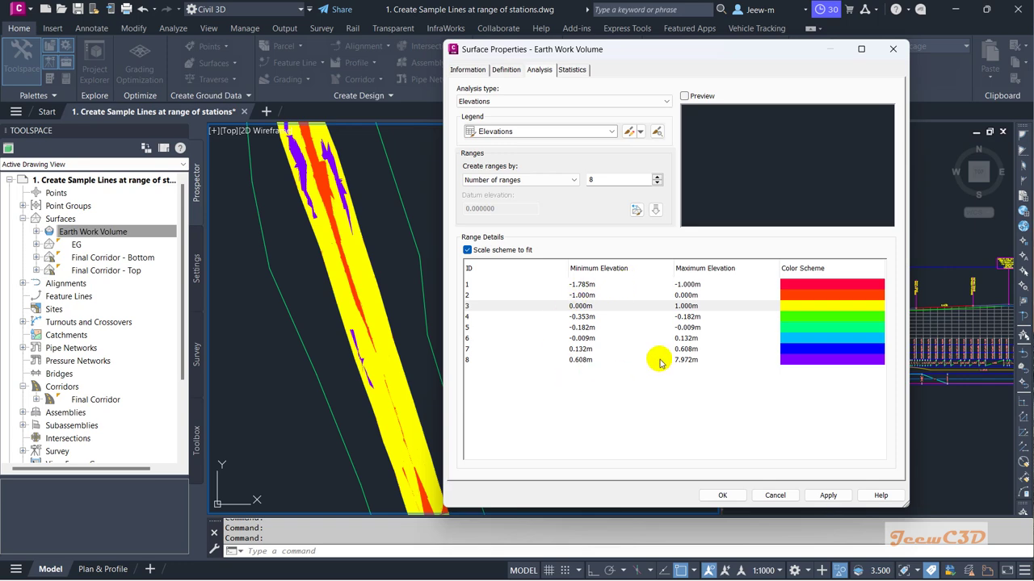
- Reset the edited ranges, rerun the elevations analysis with 5 ranges, and view the colour choices for range 3 without changing its colour
{"action": "left_click", "coordinate": [636, 210]}
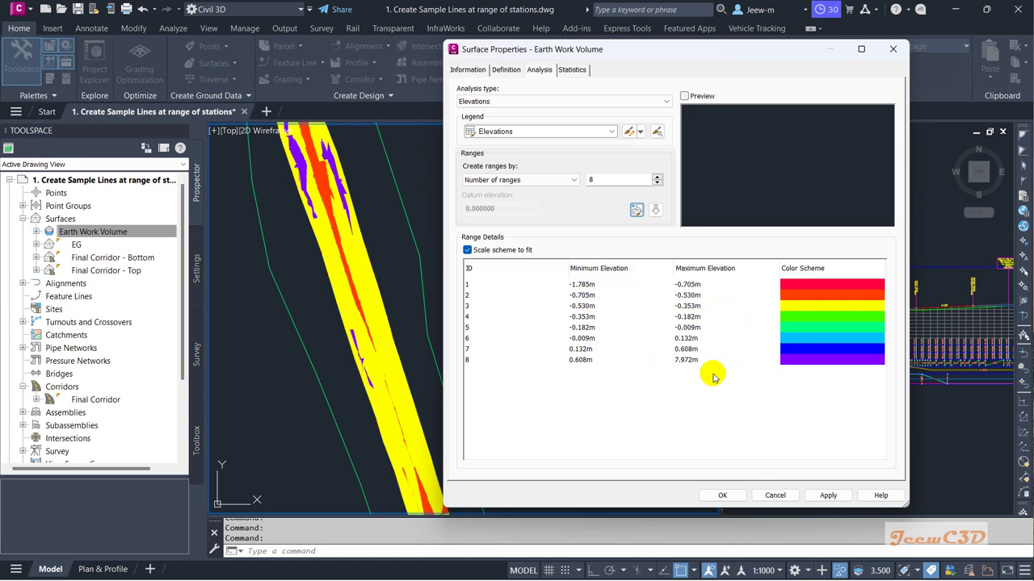
{"action": "left_click", "coordinate": [655, 183]}
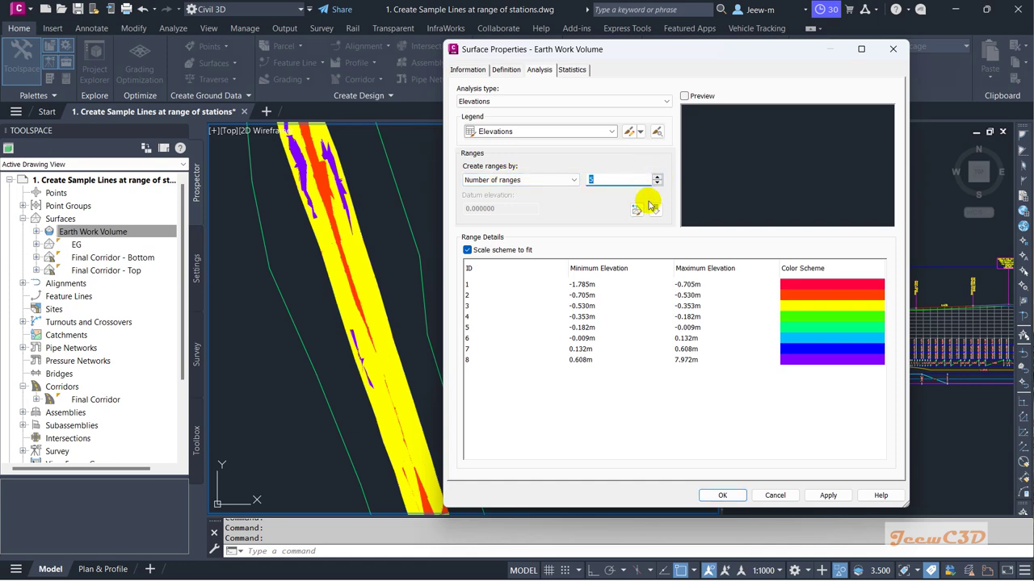
{"action": "left_click", "coordinate": [654, 211]}
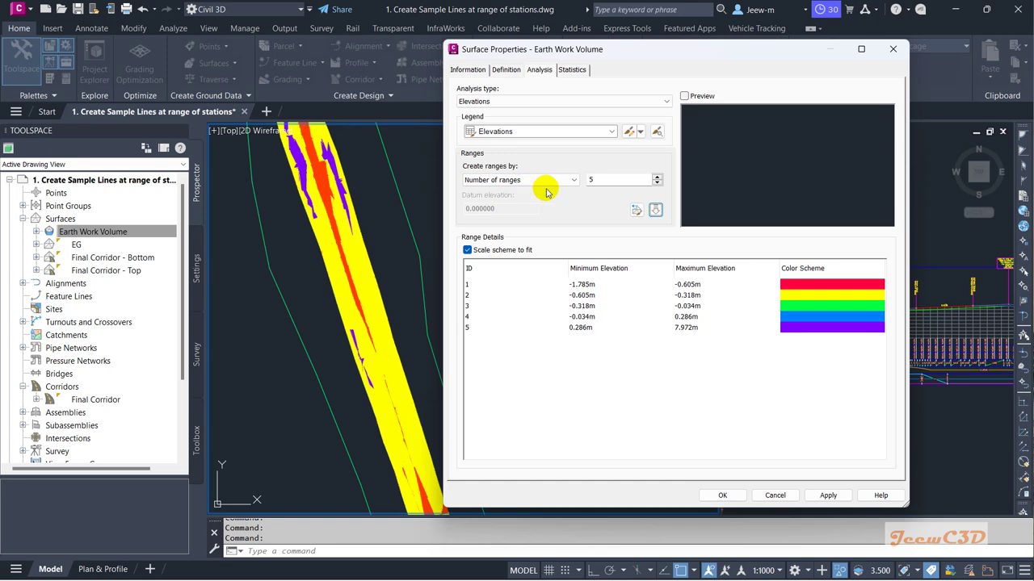
{"action": "double_click", "coordinate": [827, 305]}
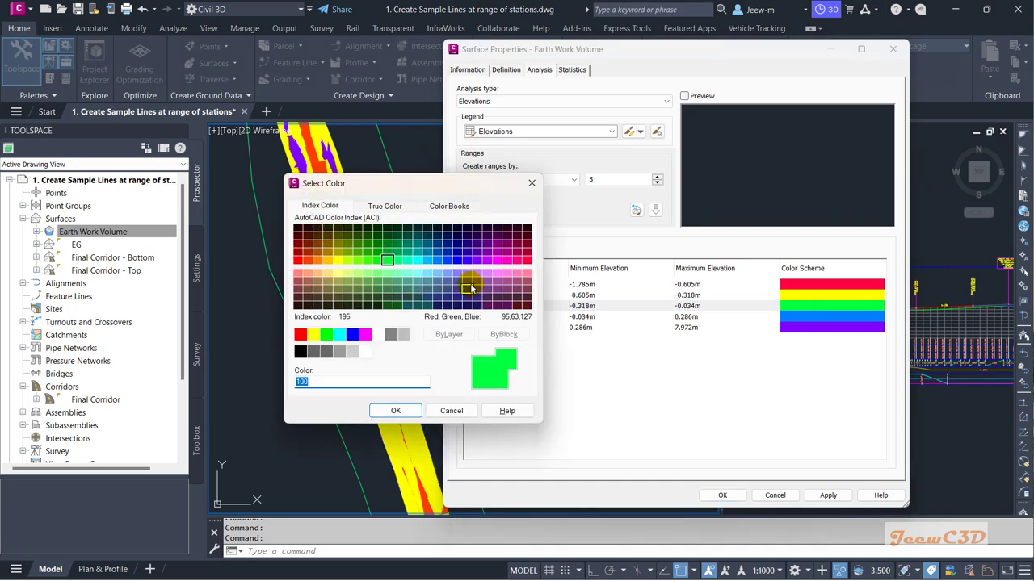
{"action": "left_click", "coordinate": [451, 410]}
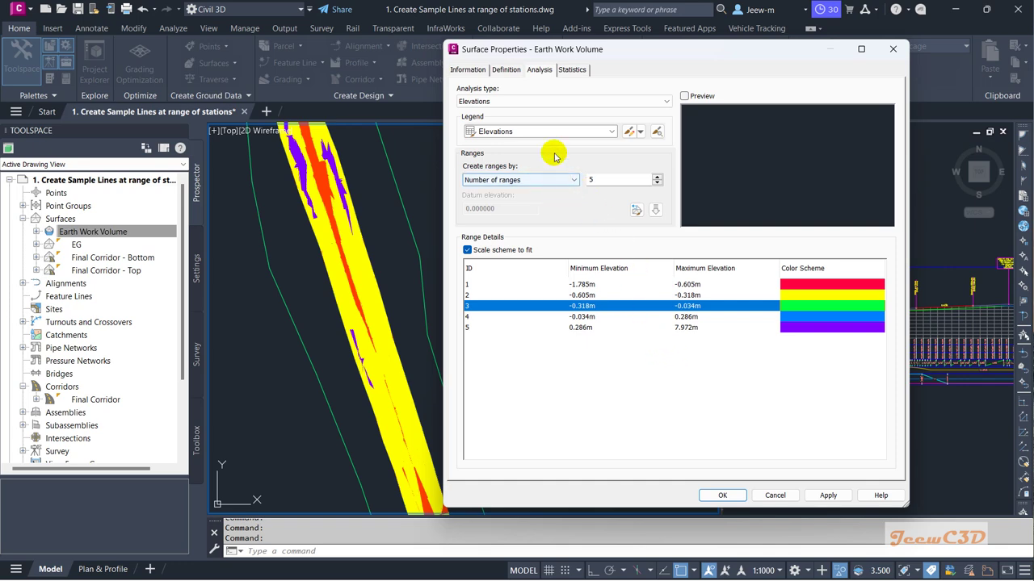
- Switch the surface style of Earth Work Volume to Border Only and rerun the elevations analysis with 5 ranges
{"action": "left_click", "coordinate": [468, 70]}
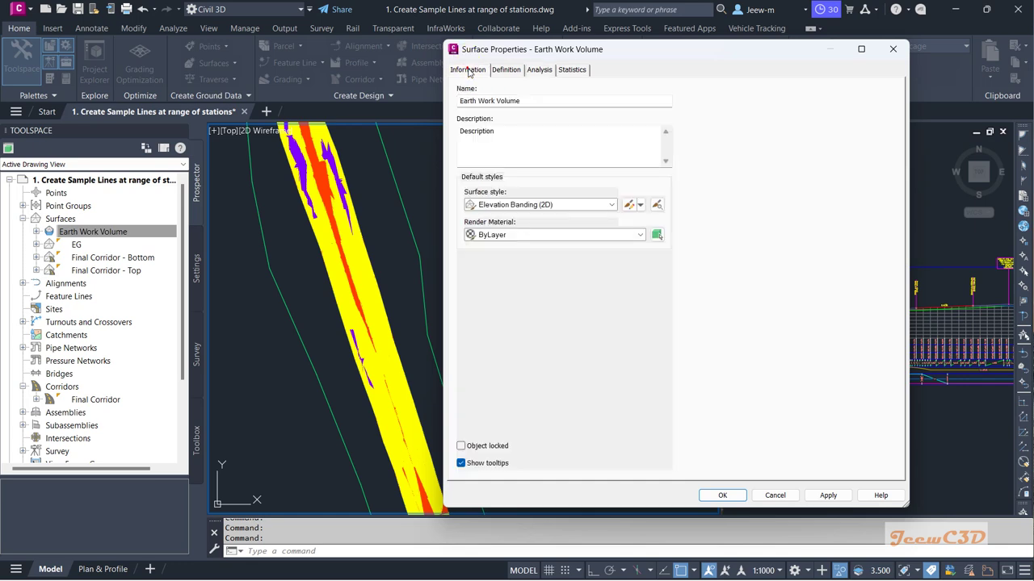
{"action": "left_click", "coordinate": [535, 205]}
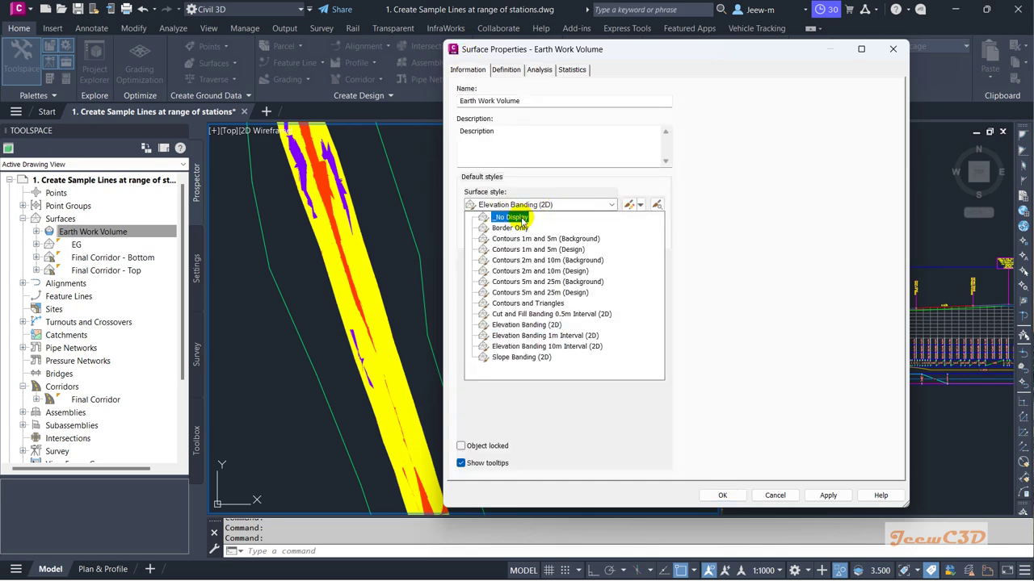
{"action": "left_click", "coordinate": [511, 228]}
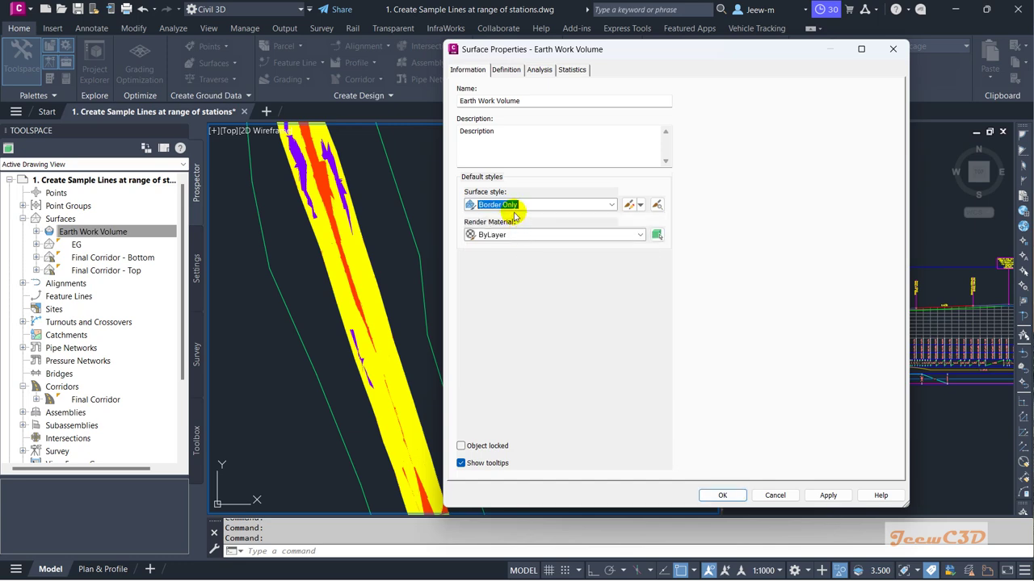
{"action": "left_click", "coordinate": [539, 70]}
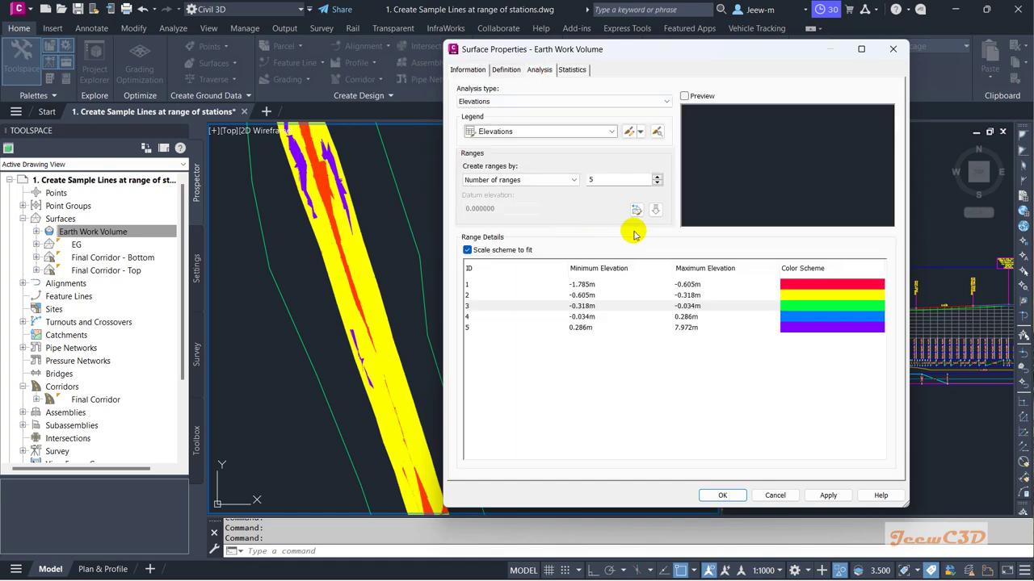
{"action": "left_click", "coordinate": [656, 210]}
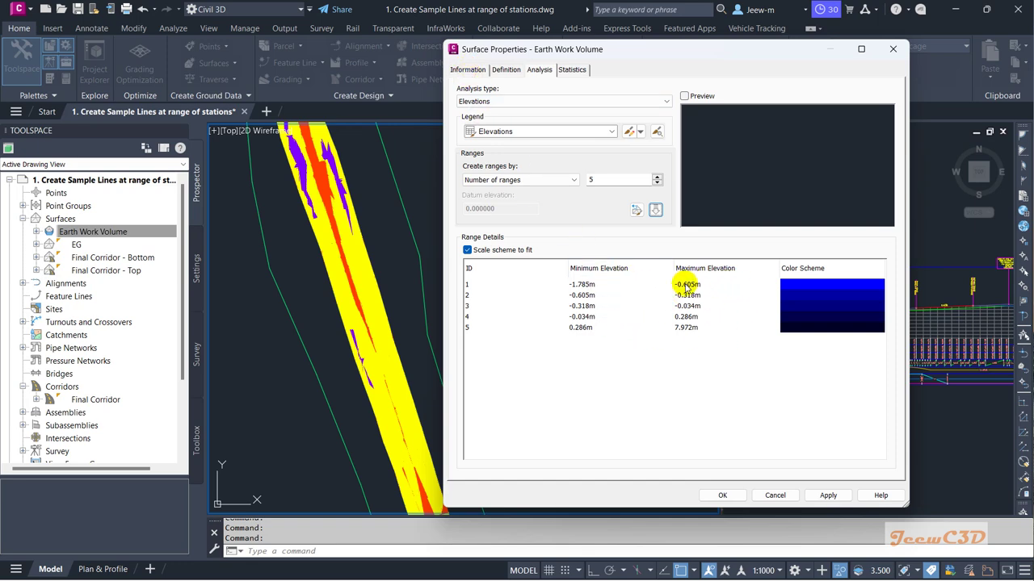
- Set the surface style of Earth Work Volume to Elevation Banding (2D), rerun the elevations analysis with 5 ranges, and apply it
{"action": "left_click", "coordinate": [468, 69]}
{"action": "left_click", "coordinate": [519, 204]}
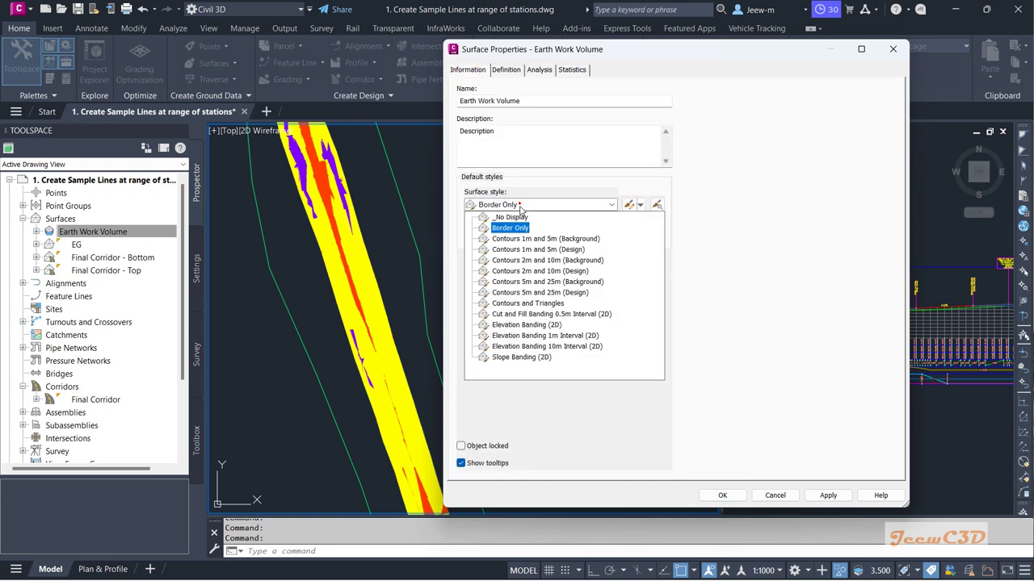
{"action": "left_click", "coordinate": [542, 325]}
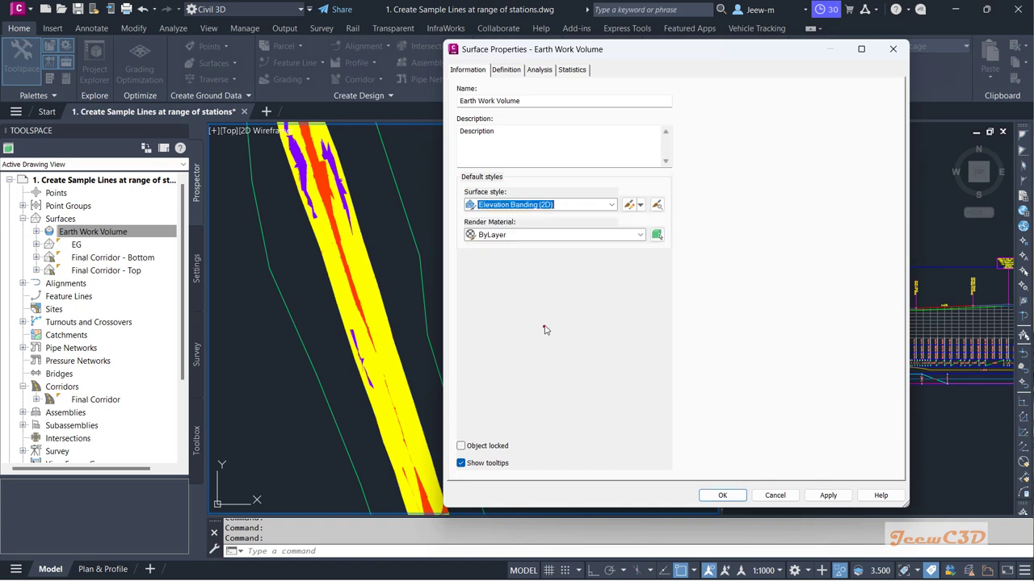
{"action": "left_click", "coordinate": [538, 69]}
{"action": "left_click", "coordinate": [656, 209]}
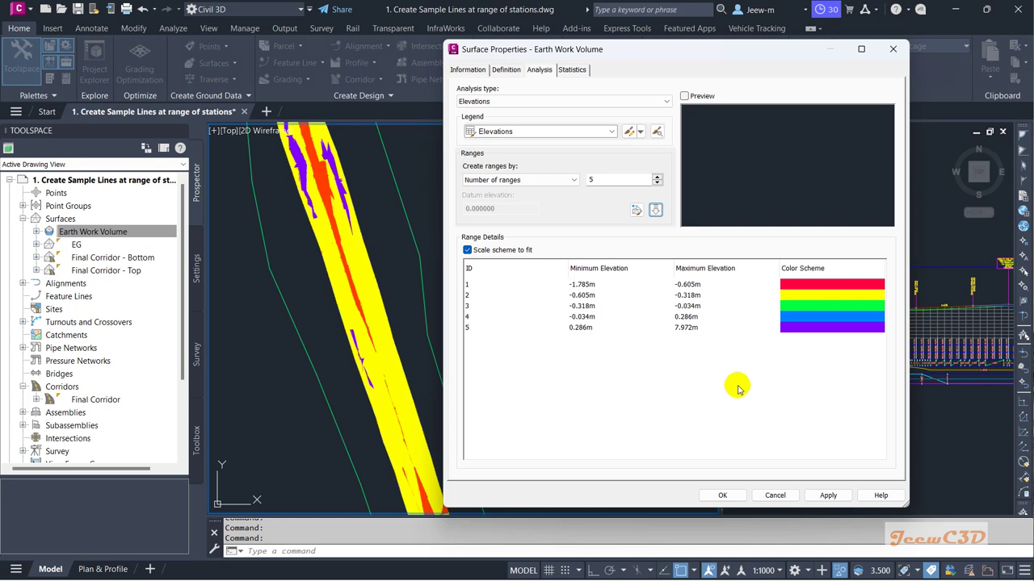
{"action": "left_click", "coordinate": [827, 494]}
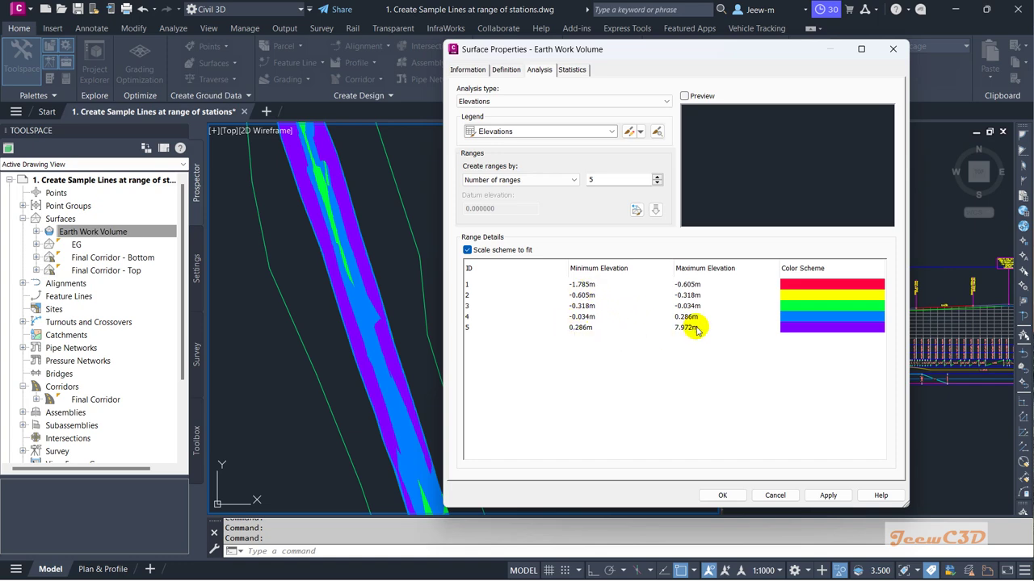
- Create the elevation ranges by range interval with an interval of 1 m, run the analysis, and apply it to the surface
{"action": "left_click", "coordinate": [507, 182]}
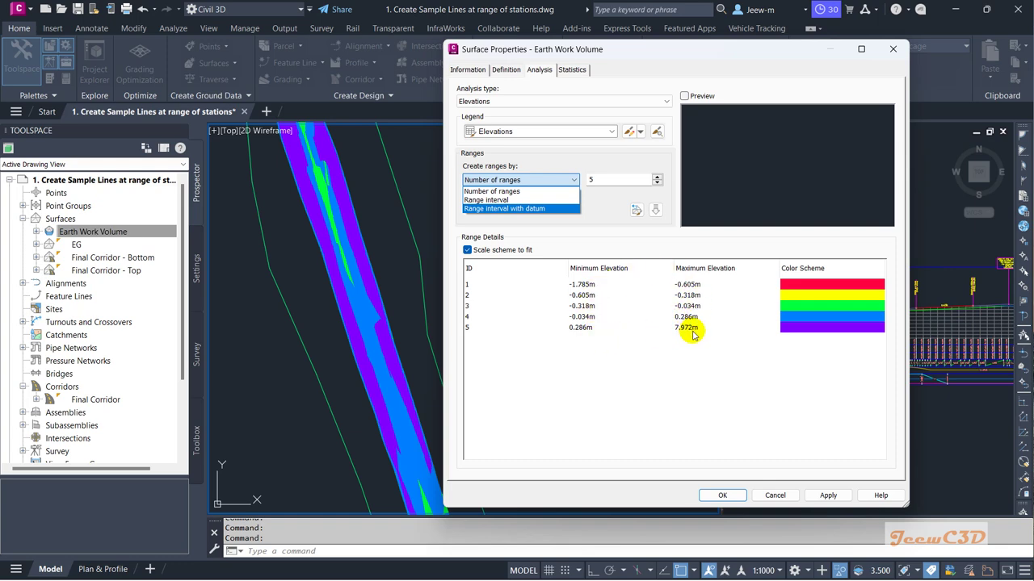
{"action": "left_click", "coordinate": [482, 201]}
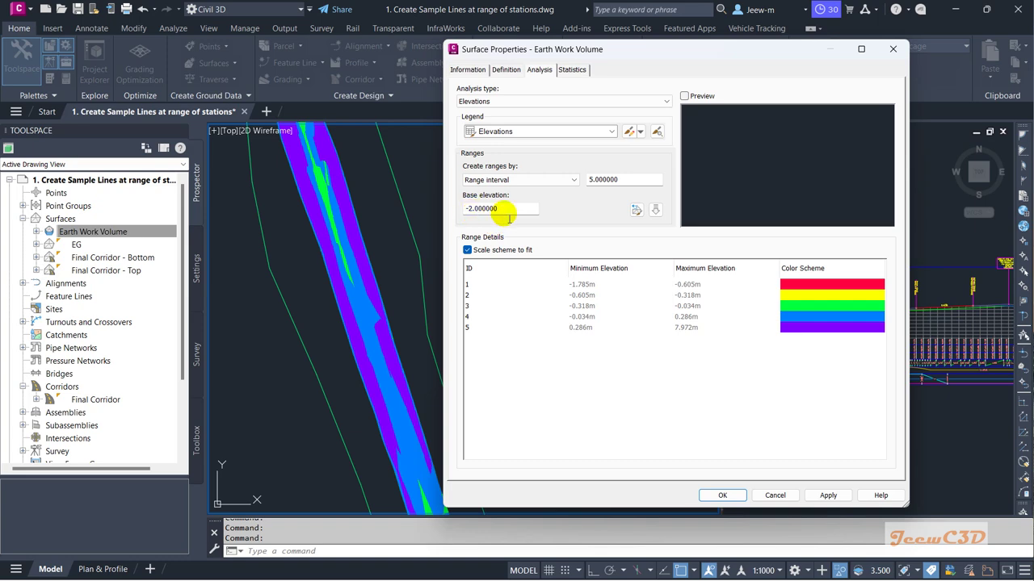
{"action": "left_click", "coordinate": [619, 179]}
{"action": "double_click", "coordinate": [595, 184]}
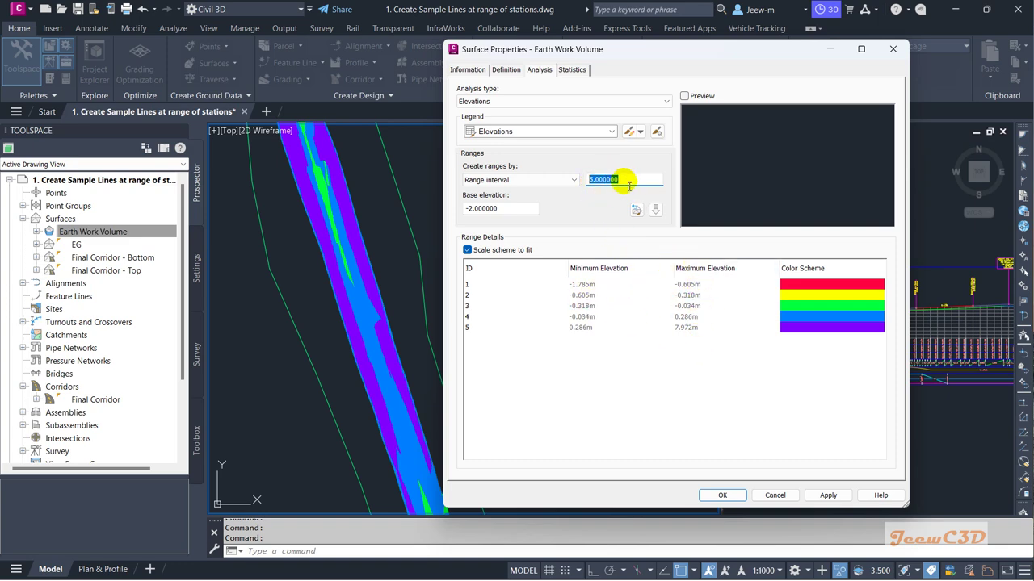
{"action": "type", "text": "1"}
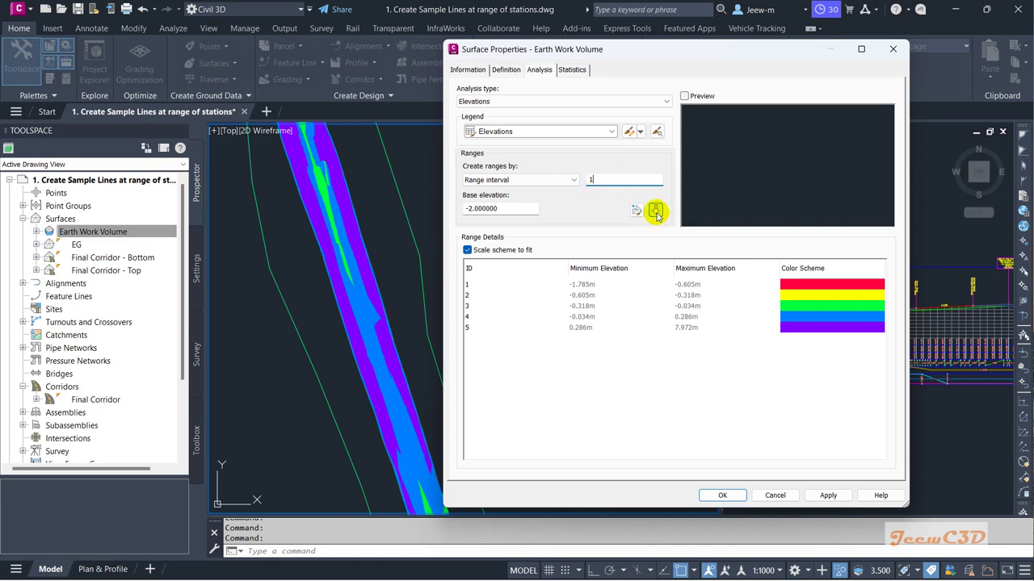
{"action": "left_click", "coordinate": [656, 212]}
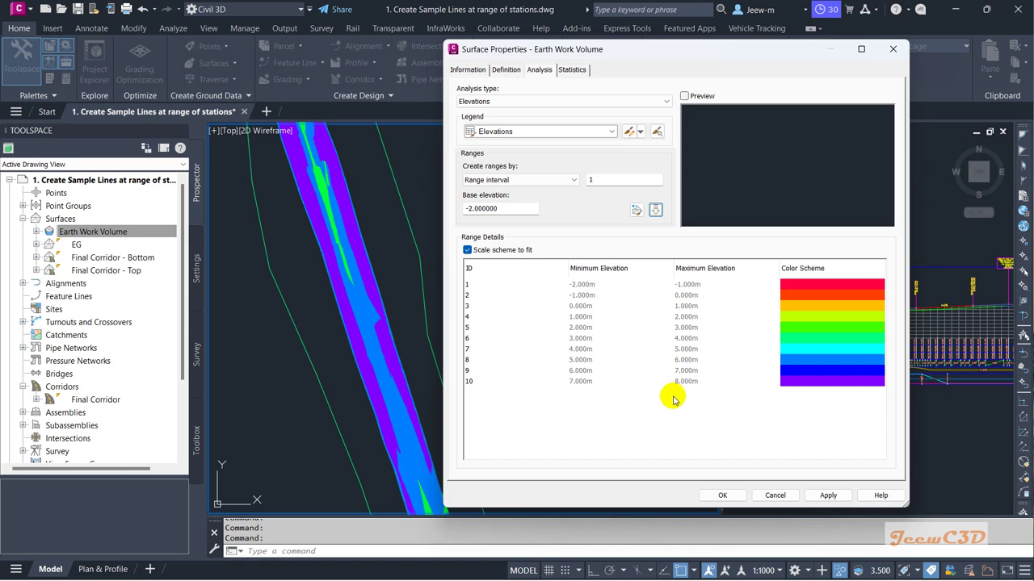
{"action": "left_click", "coordinate": [581, 305]}
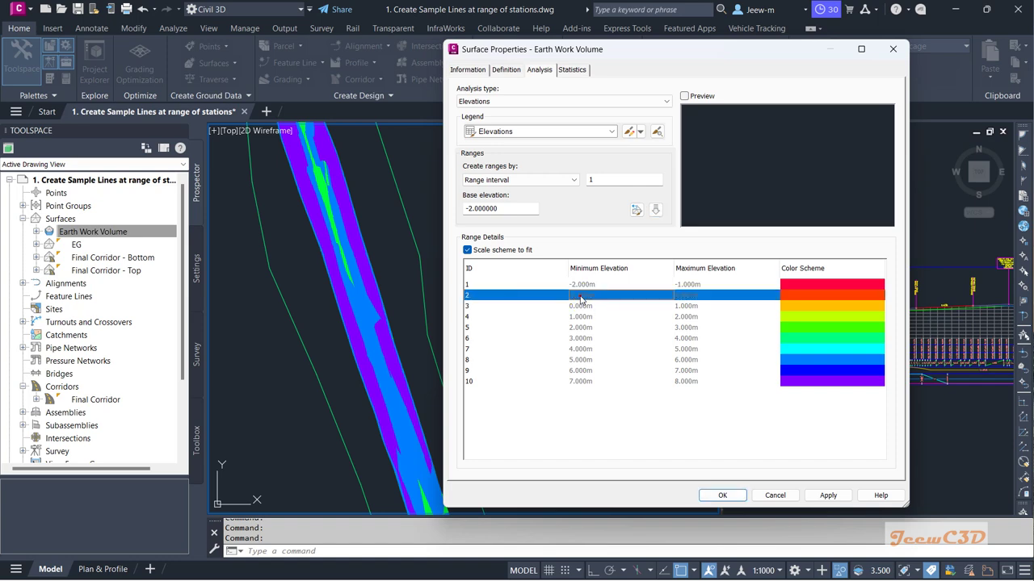
{"action": "left_click", "coordinate": [683, 327]}
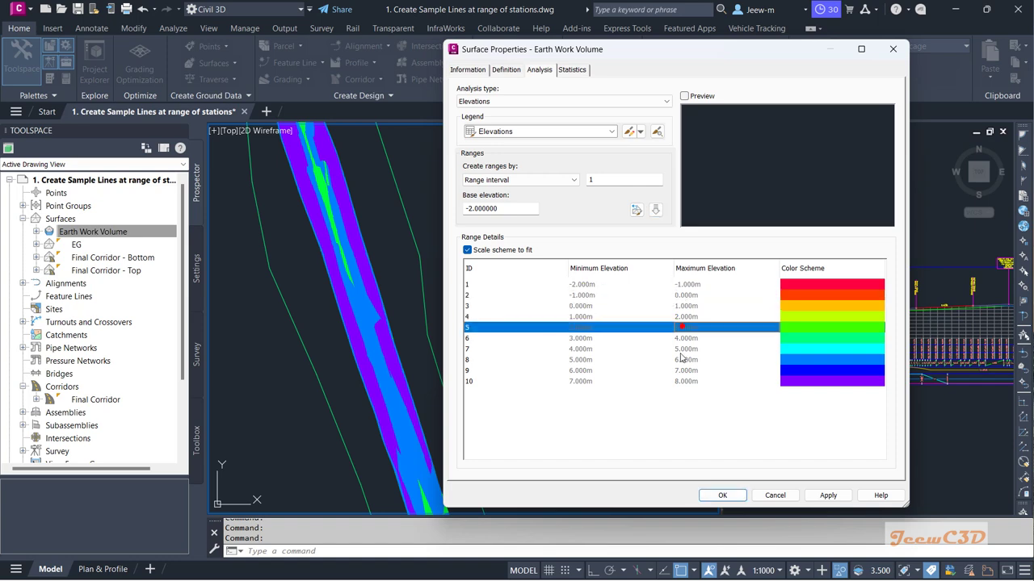
{"action": "left_click", "coordinate": [681, 351]}
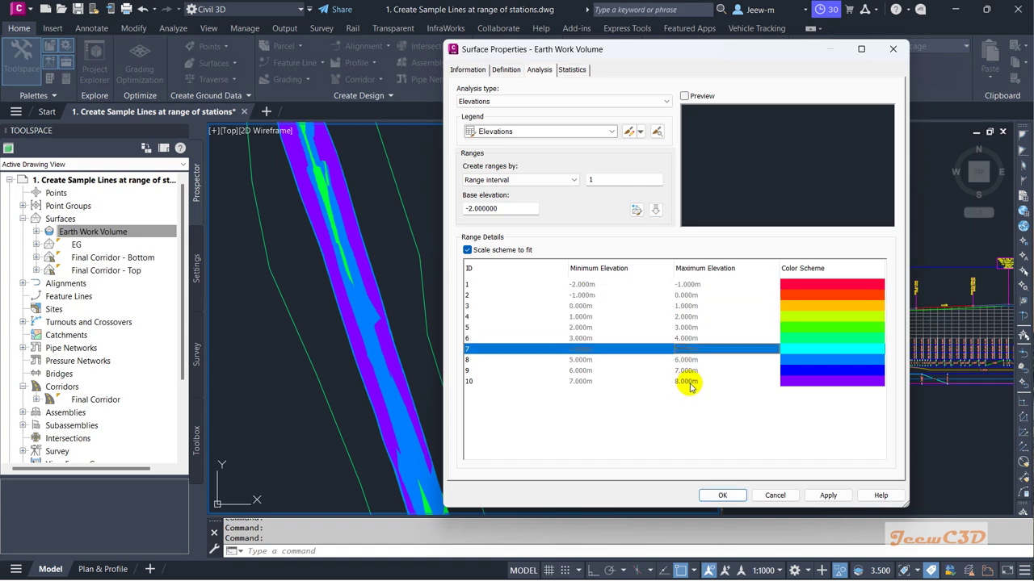
{"action": "left_click", "coordinate": [826, 494]}
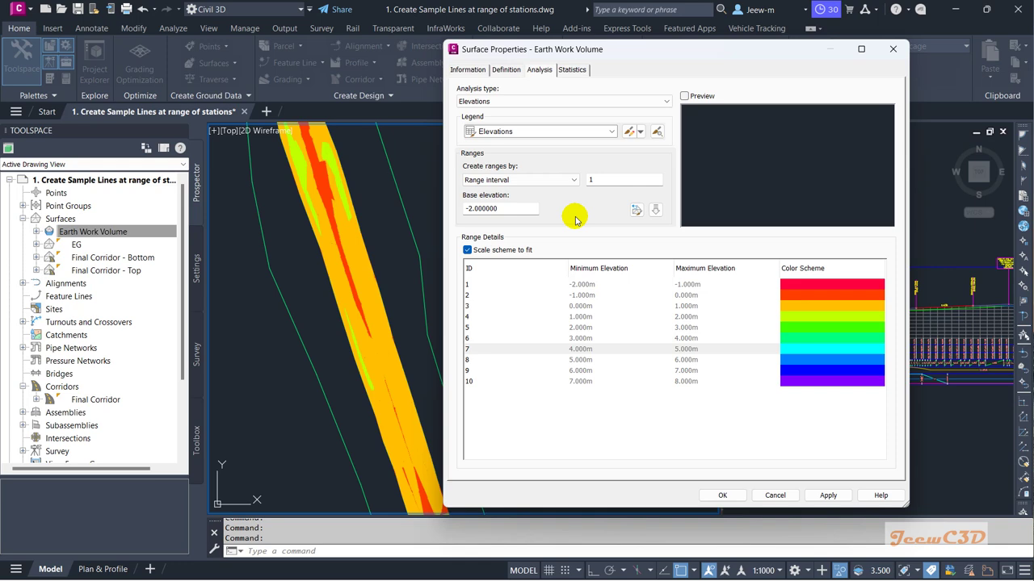
- Preview the elevations legend table and examine the area and colour listed for each elevation range
{"action": "left_click", "coordinate": [685, 96]}
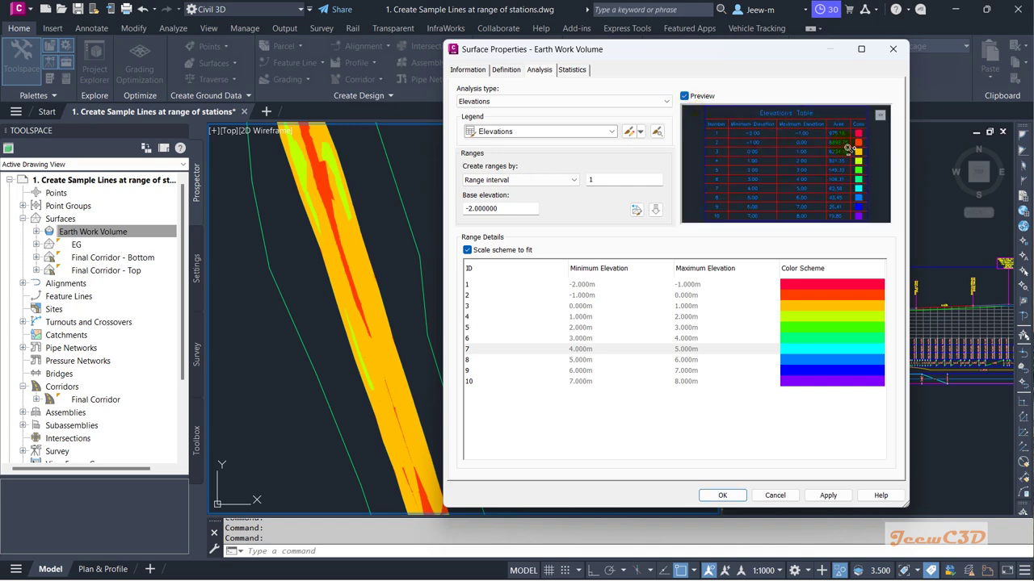
{"action": "scroll", "coordinate": [833, 148], "scroll_direction": "up", "scroll_amount": 2}
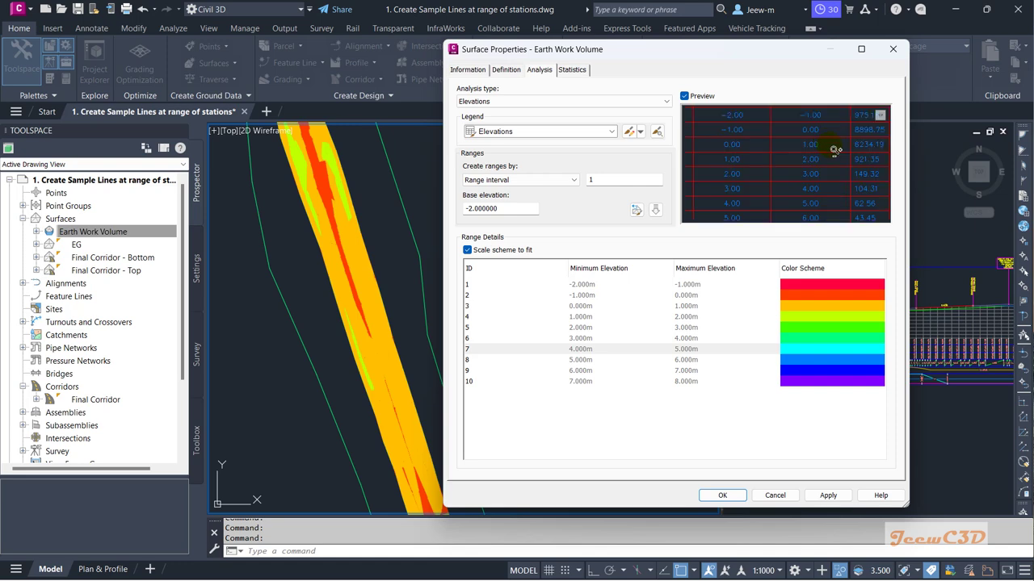
{"action": "scroll", "coordinate": [835, 150], "scroll_direction": "down", "scroll_amount": 3}
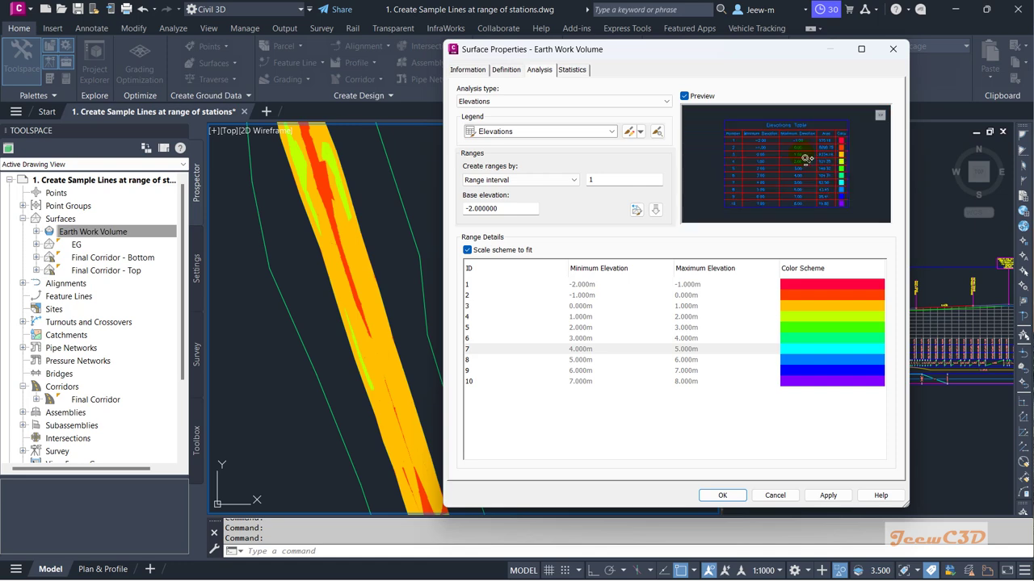
{"action": "scroll", "coordinate": [814, 156], "scroll_direction": "up", "scroll_amount": 1}
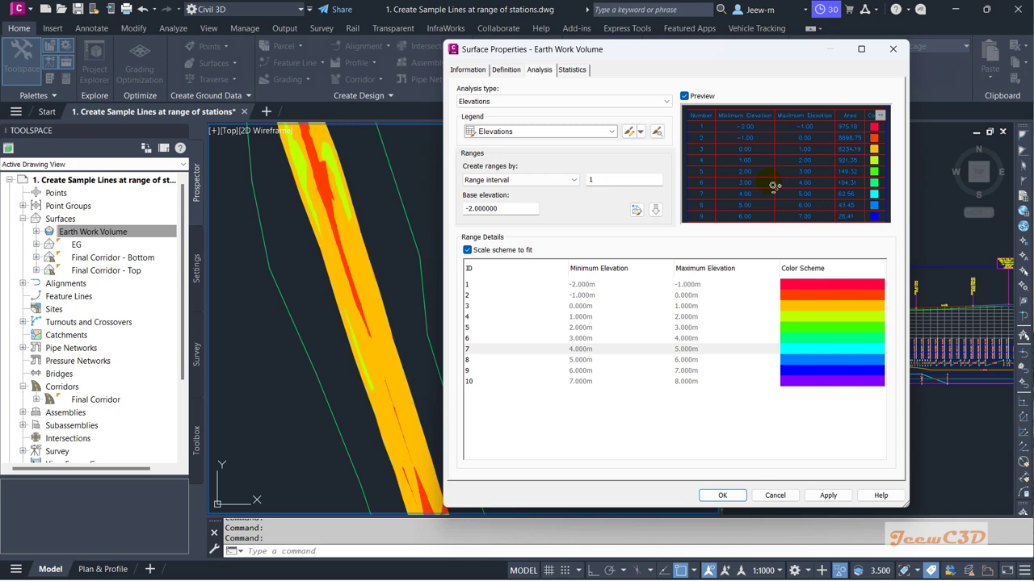
{"action": "scroll", "coordinate": [774, 186], "scroll_direction": "down", "scroll_amount": 3}
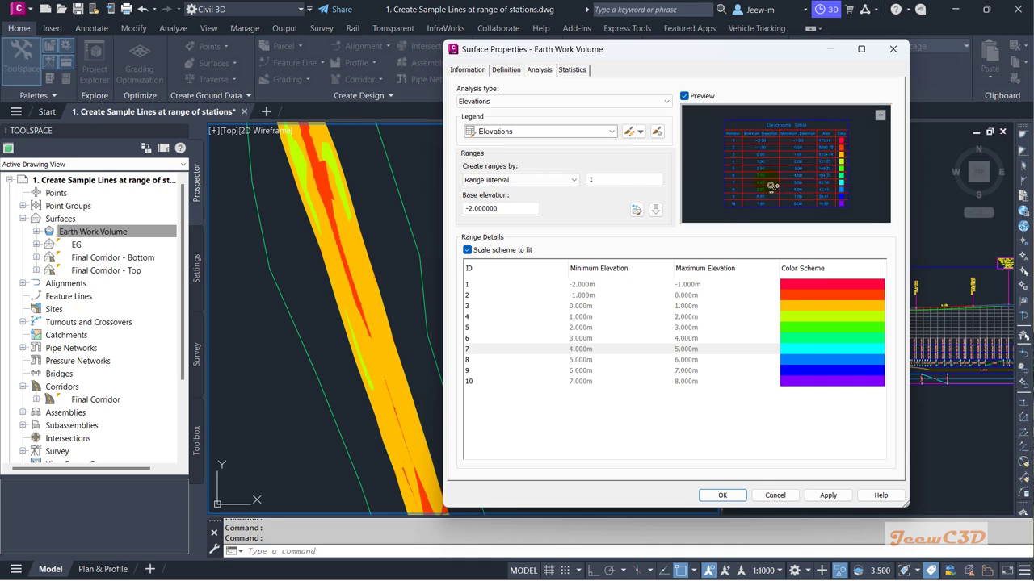
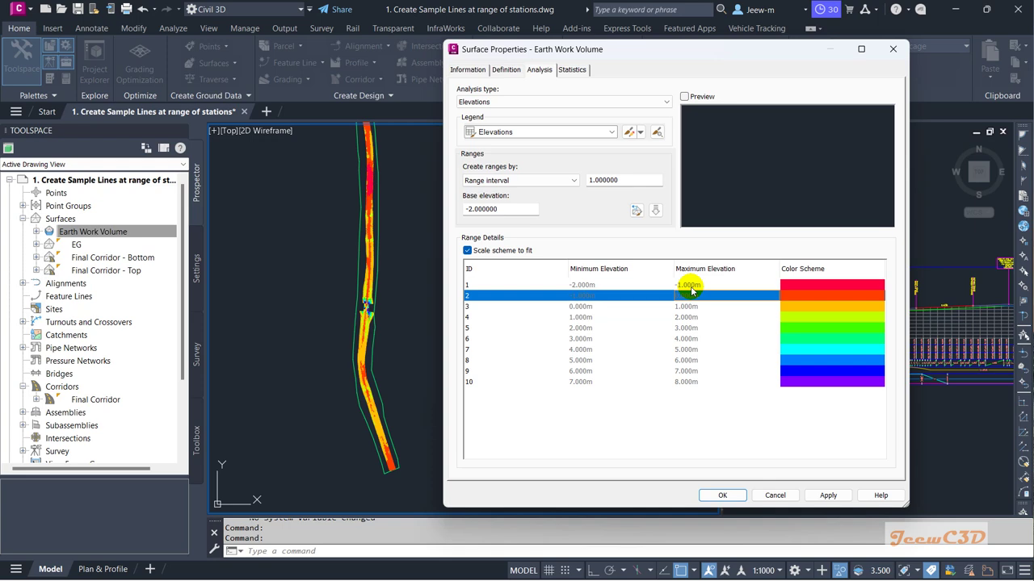
- Examine the minimum and maximum elevations of ranges 1, 2, 3 and 10, and accept the surface properties
{"action": "left_click", "coordinate": [690, 288]}
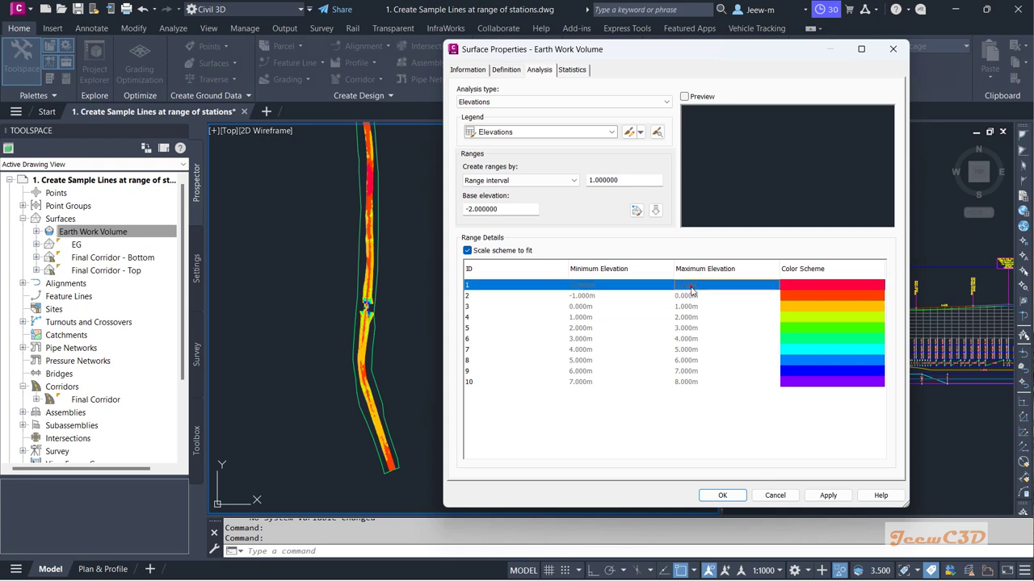
{"action": "left_click", "coordinate": [683, 297]}
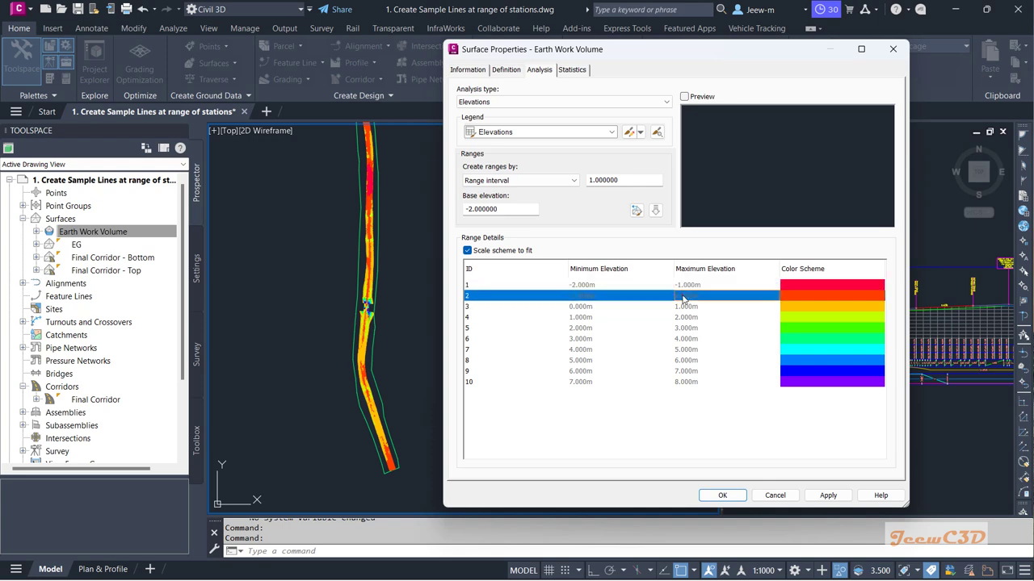
{"action": "left_click", "coordinate": [596, 286]}
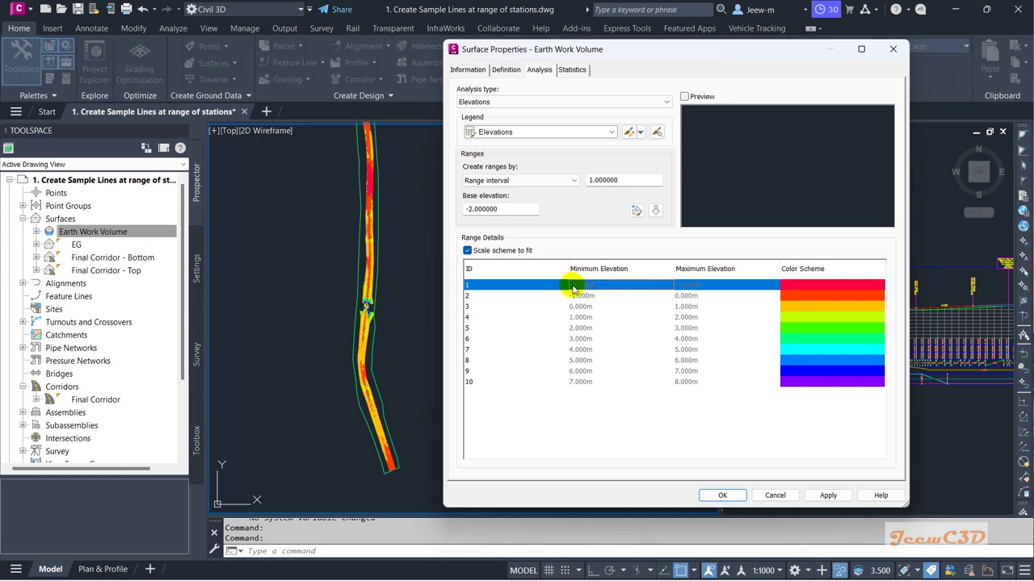
{"action": "left_click", "coordinate": [678, 384]}
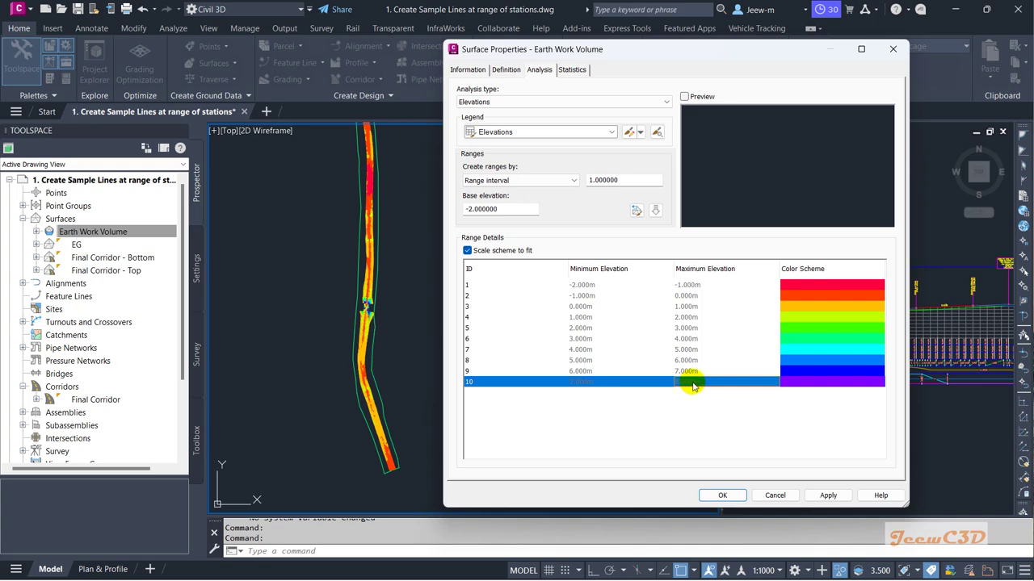
{"action": "left_click", "coordinate": [583, 309]}
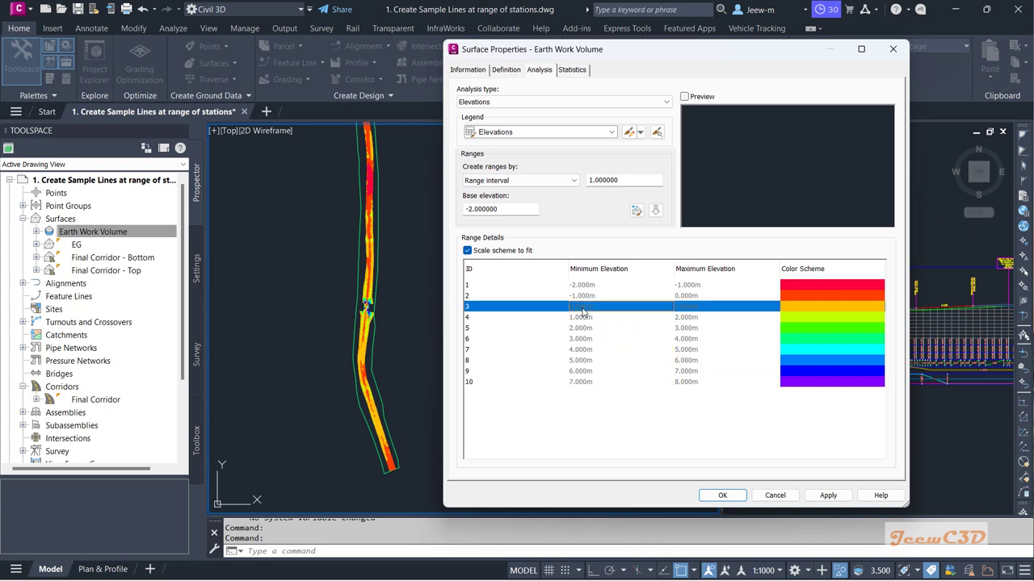
{"action": "left_click", "coordinate": [587, 314]}
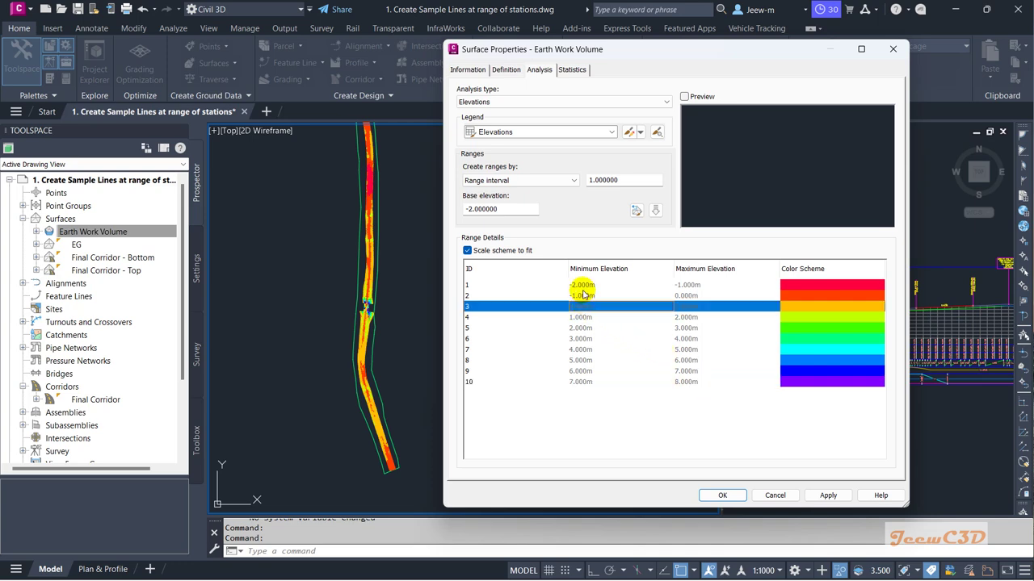
{"action": "left_click", "coordinate": [585, 296]}
{"action": "left_click", "coordinate": [587, 287]}
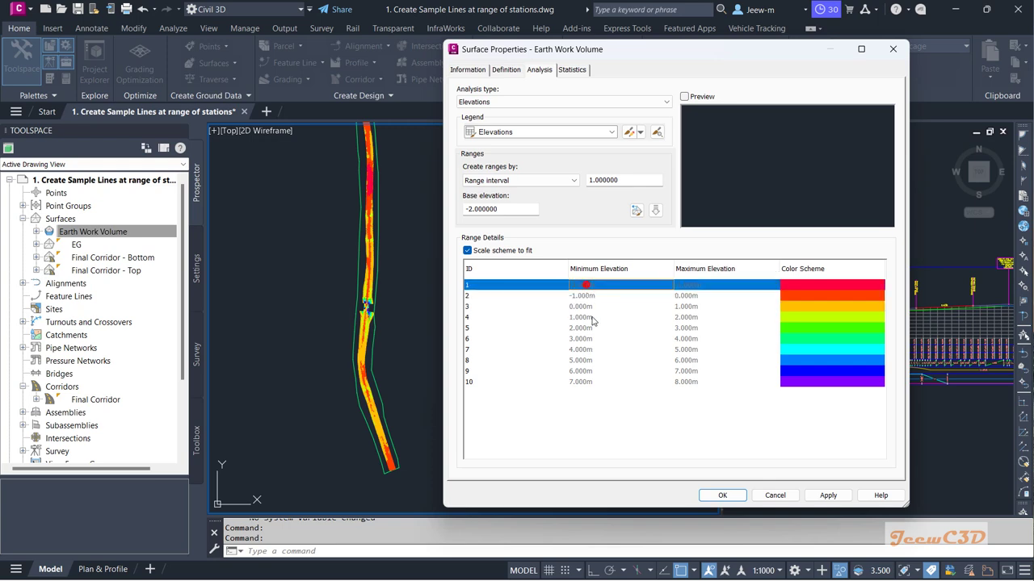
{"action": "left_click", "coordinate": [689, 383]}
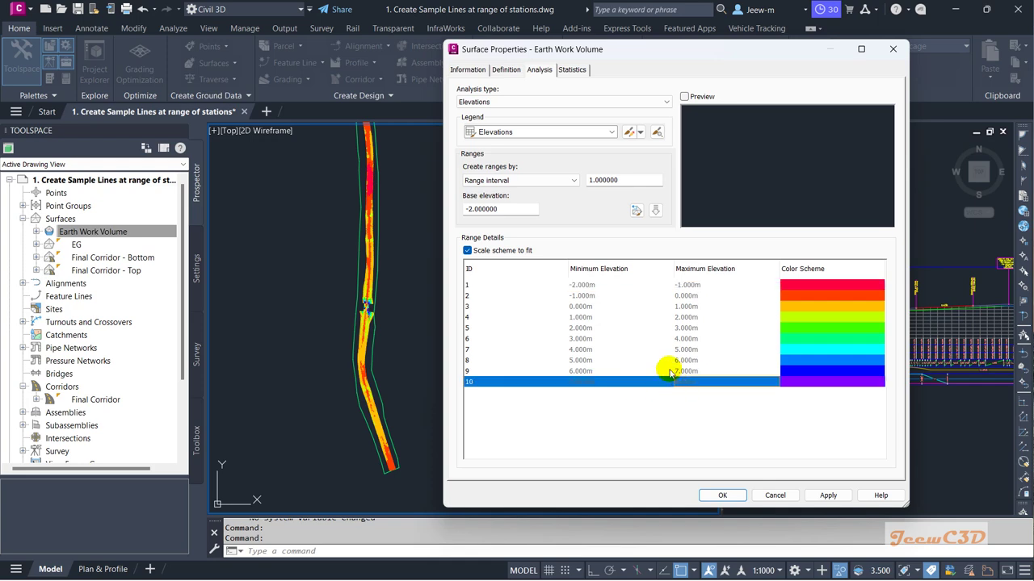
{"action": "left_click", "coordinate": [579, 286]}
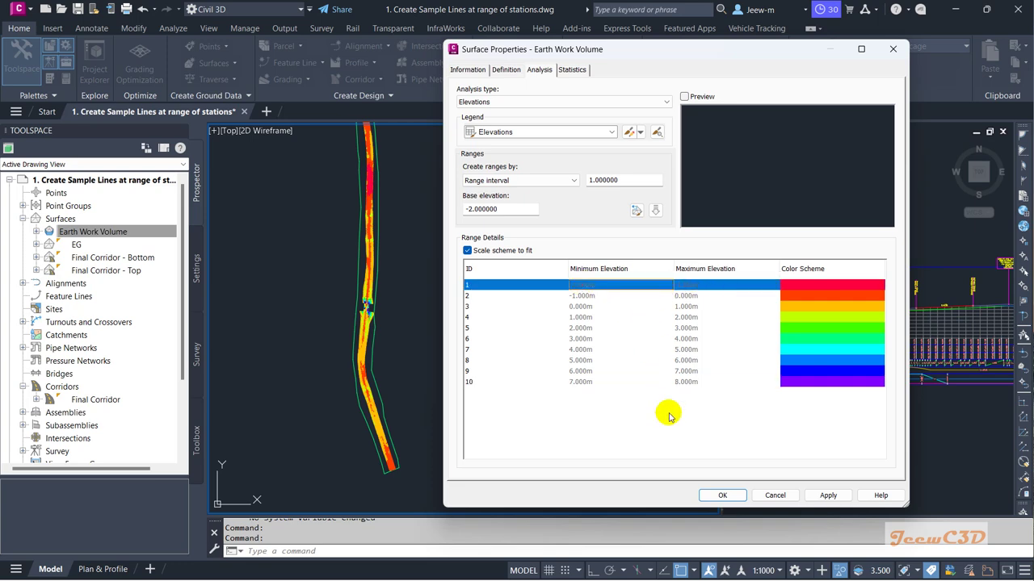
{"action": "left_click", "coordinate": [581, 307]}
{"action": "left_click", "coordinate": [698, 305]}
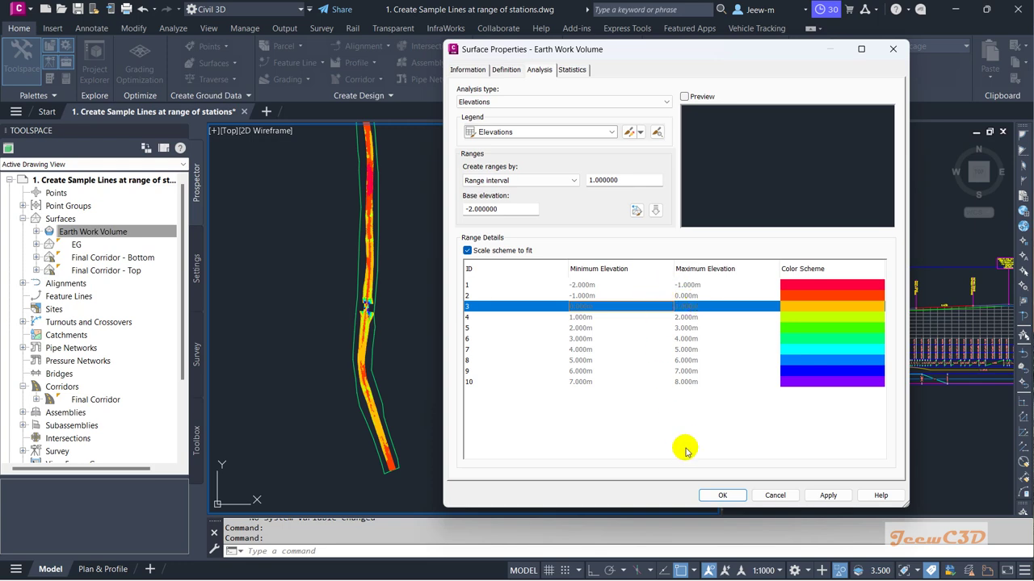
{"action": "left_click", "coordinate": [722, 496]}
- Examine the elevation banding colours of the volume surface along the length of the corridor
{"action": "scroll", "coordinate": [360, 194], "scroll_direction": "up", "scroll_amount": 3}
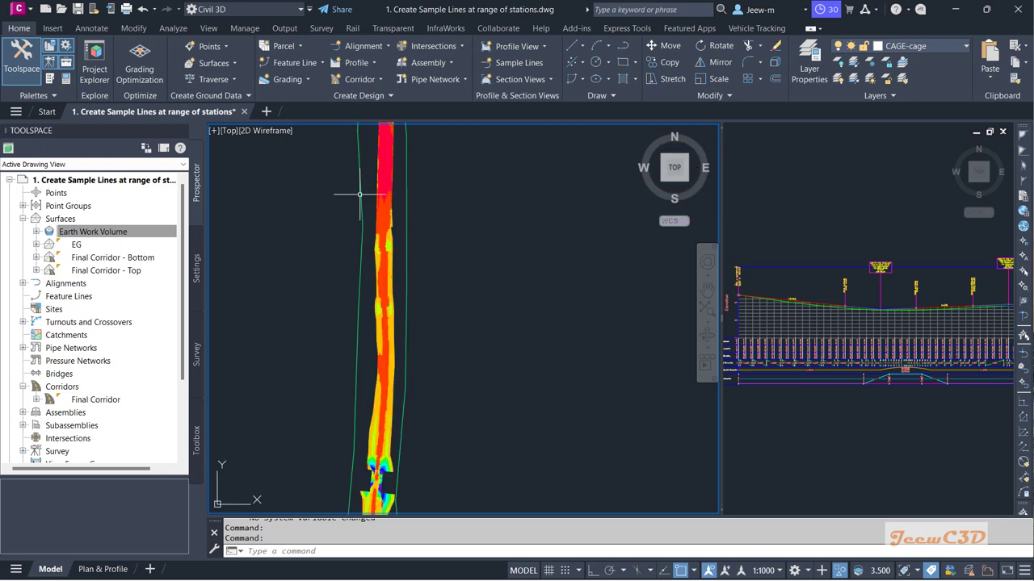
{"action": "scroll", "coordinate": [361, 195], "scroll_direction": "up", "scroll_amount": 2}
{"action": "scroll", "coordinate": [374, 242], "scroll_direction": "down", "scroll_amount": 3}
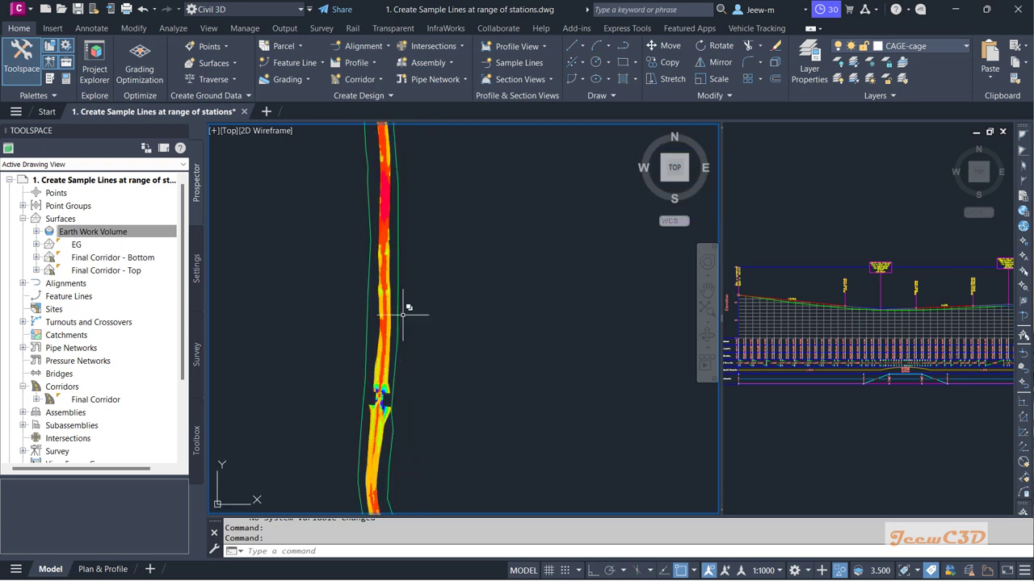
{"action": "scroll", "coordinate": [411, 309], "scroll_direction": "down", "scroll_amount": 2}
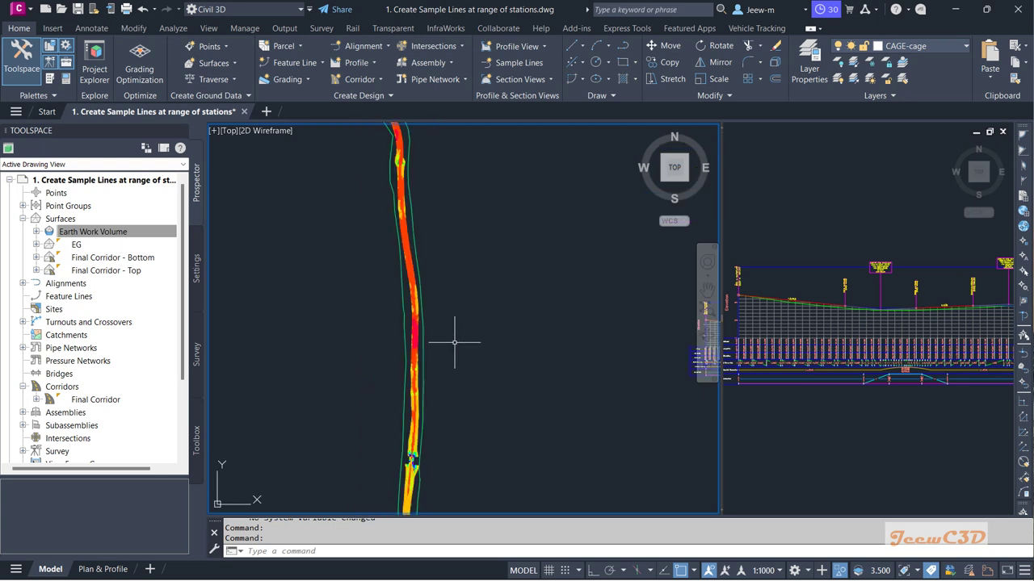
{"action": "scroll", "coordinate": [461, 259], "scroll_direction": "down", "scroll_amount": 3}
{"action": "scroll", "coordinate": [420, 242], "scroll_direction": "up", "scroll_amount": 3}
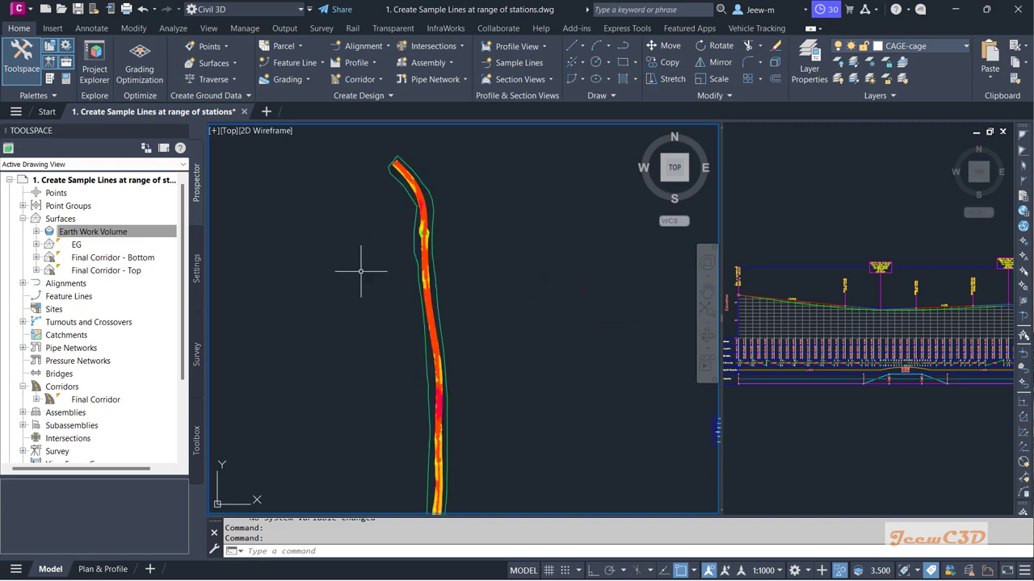
{"action": "middle_click_drag", "start_coordinate": [361, 272], "coordinate": [277, 203]}
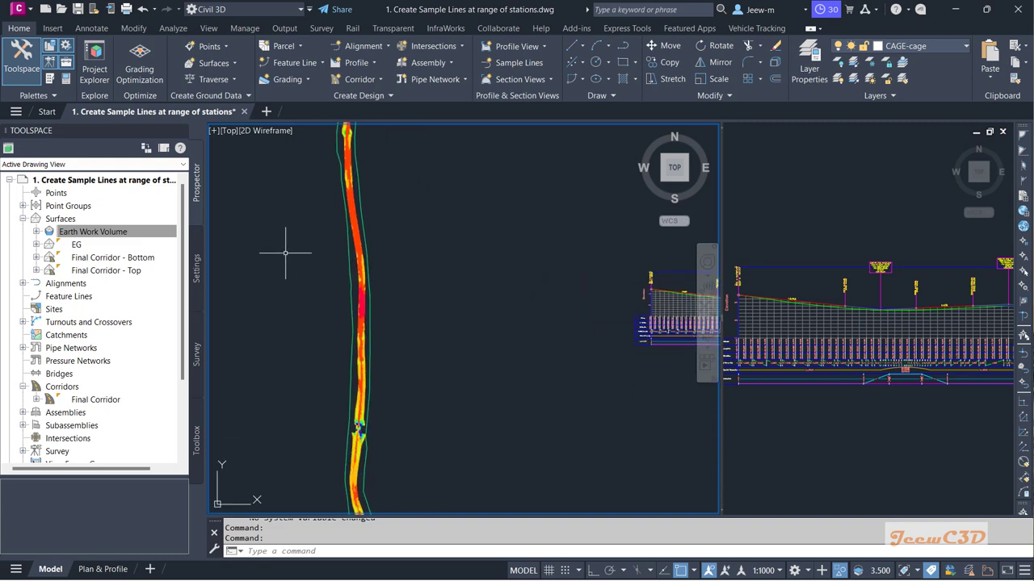
{"action": "mouse_move", "coordinate": [285, 252]}
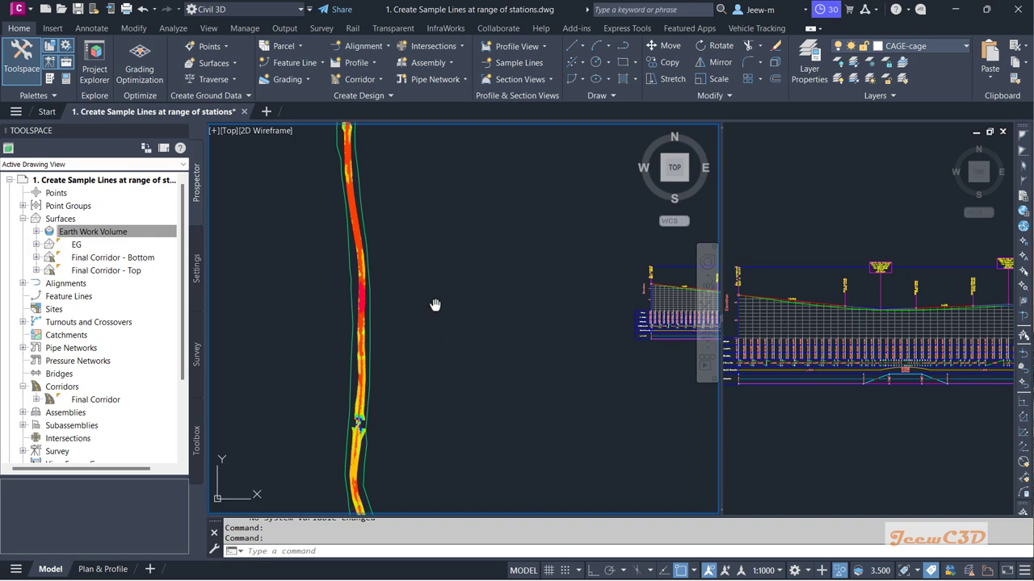
- Examine the banding colours around the corridor's narrow gap and along the stretches on either side of it
{"action": "middle_click_drag", "start_coordinate": [434, 302], "coordinate": [445, 272]}
{"action": "scroll", "coordinate": [420, 395], "scroll_direction": "up", "scroll_amount": 5}
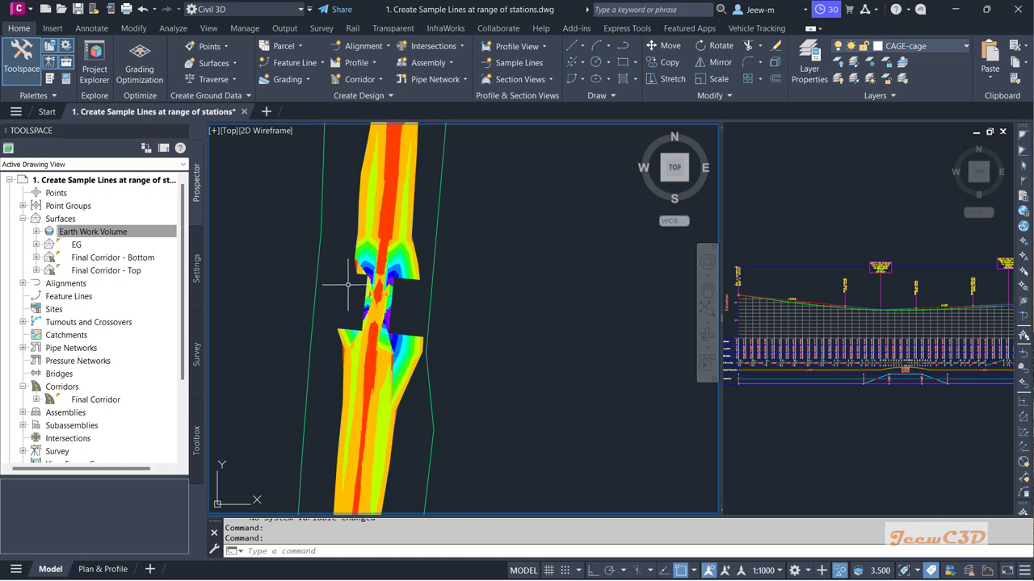
{"action": "scroll", "coordinate": [428, 277], "scroll_direction": "down", "scroll_amount": 5}
{"action": "middle_click_drag", "start_coordinate": [473, 259], "coordinate": [357, 323]}
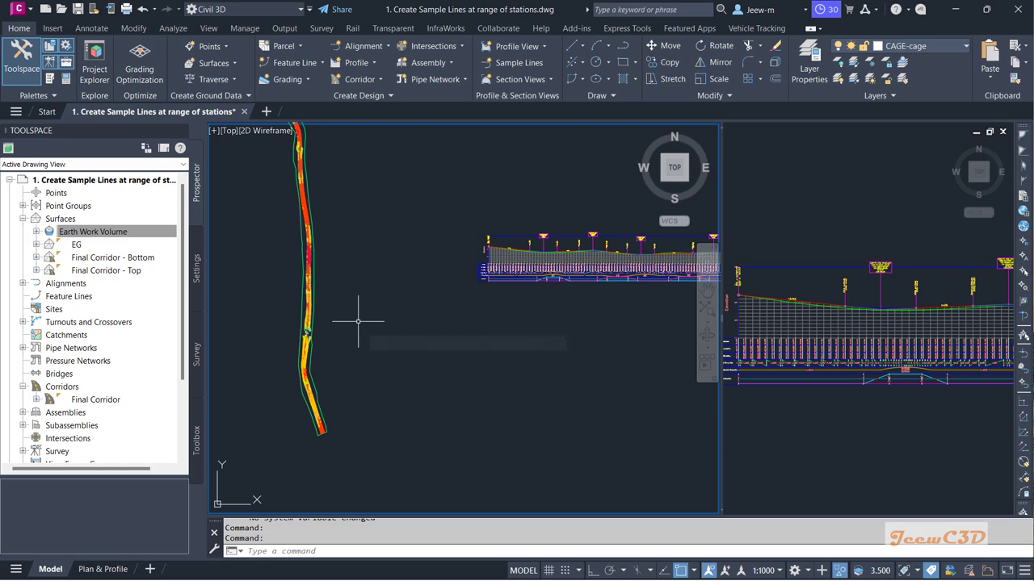
{"action": "scroll", "coordinate": [277, 305], "scroll_direction": "up", "scroll_amount": 2}
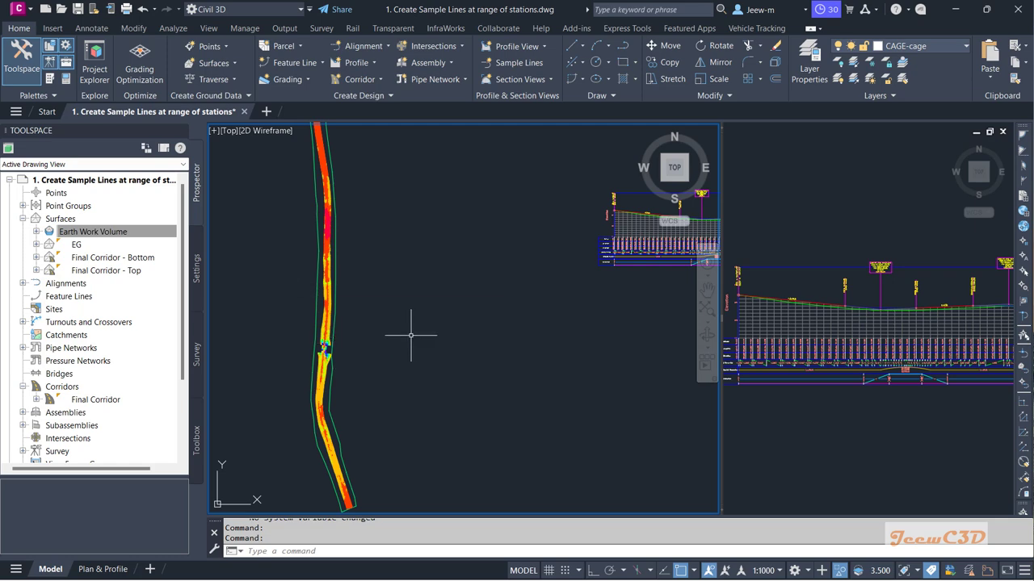
{"action": "scroll", "coordinate": [326, 323], "scroll_direction": "up", "scroll_amount": 2}
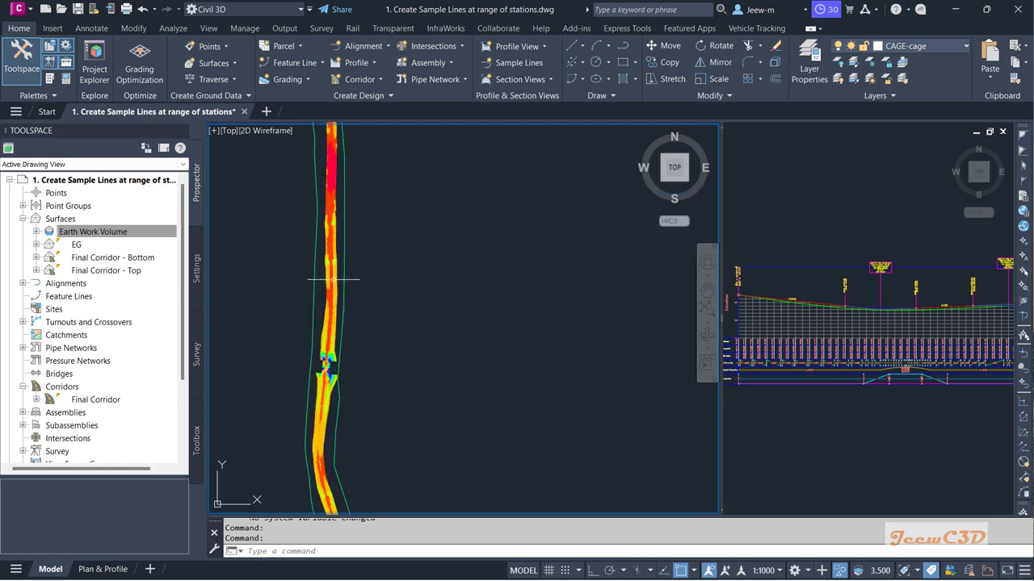
- Add a dynamic Elevations legend table for the Earth Work Volume surface in the empty area east of the corridor
{"action": "left_click", "coordinate": [332, 279]}
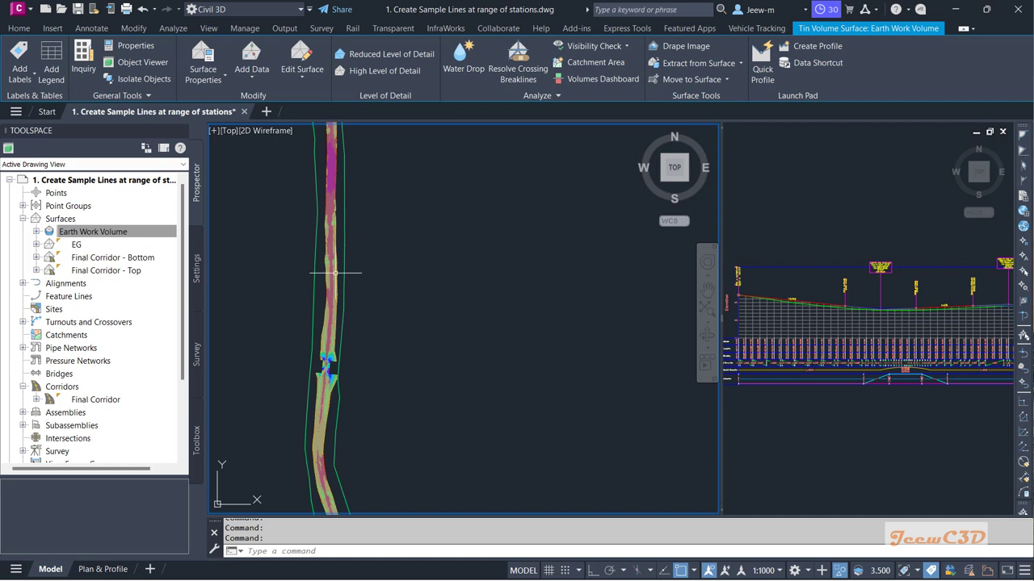
{"action": "left_click", "coordinate": [137, 232]}
{"action": "right_click", "coordinate": [98, 232]}
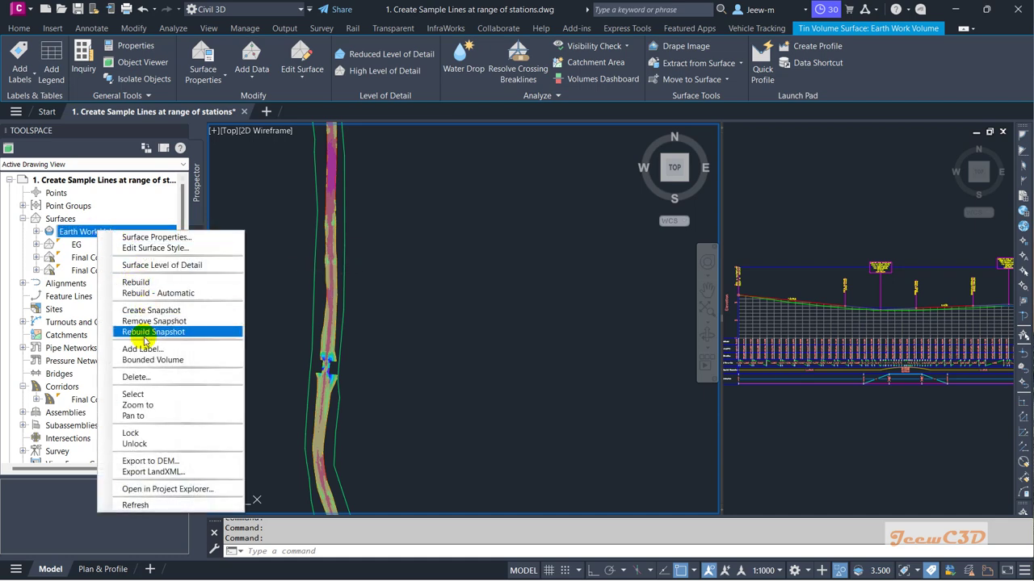
{"action": "left_click", "coordinate": [146, 394]}
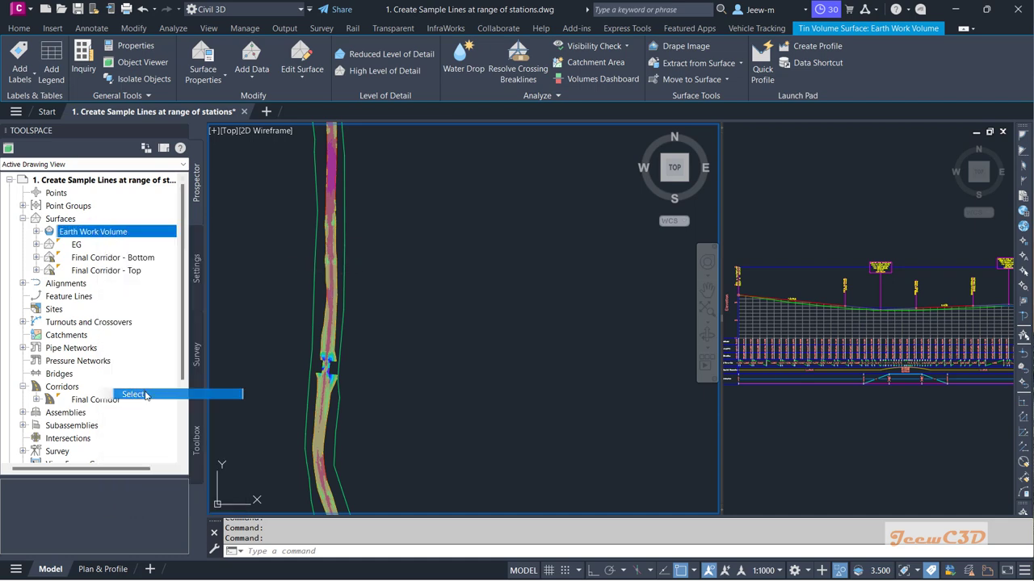
{"action": "left_click", "coordinate": [52, 66]}
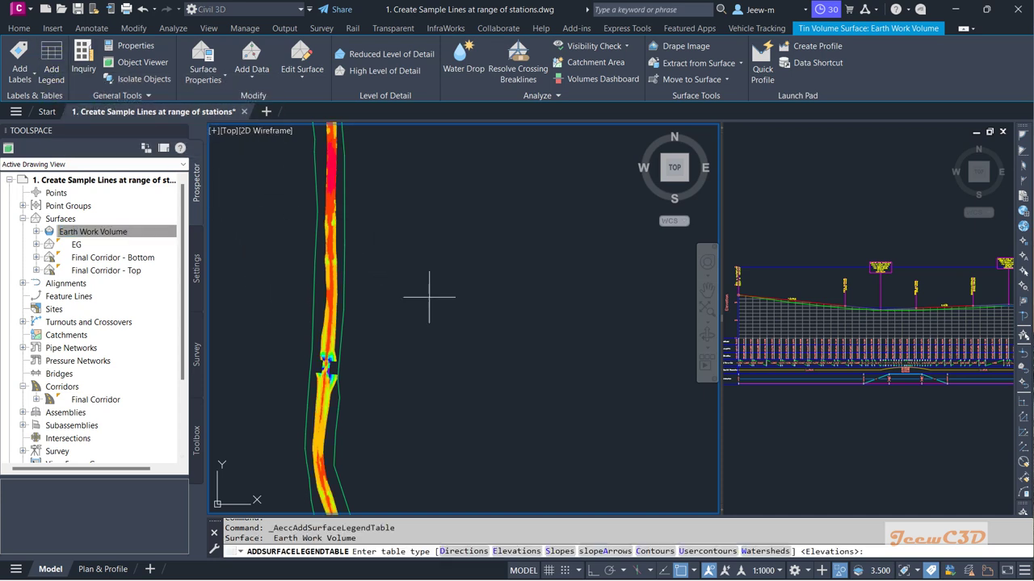
{"action": "left_click", "coordinate": [517, 552]}
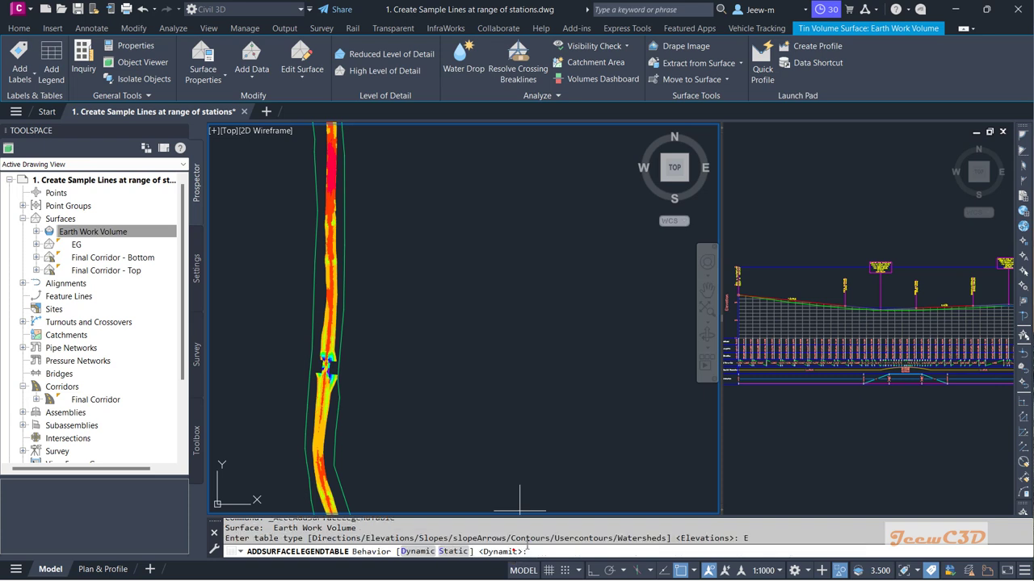
{"action": "left_click", "coordinate": [414, 554]}
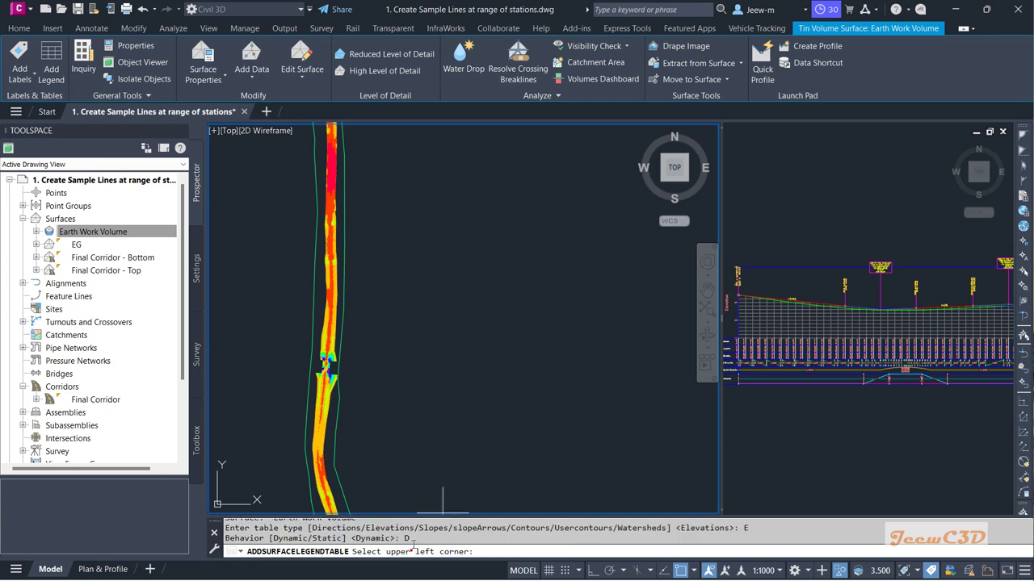
{"action": "scroll", "coordinate": [420, 396], "scroll_direction": "down", "scroll_amount": 1}
{"action": "middle_click_drag", "start_coordinate": [422, 386], "coordinate": [350, 415]}
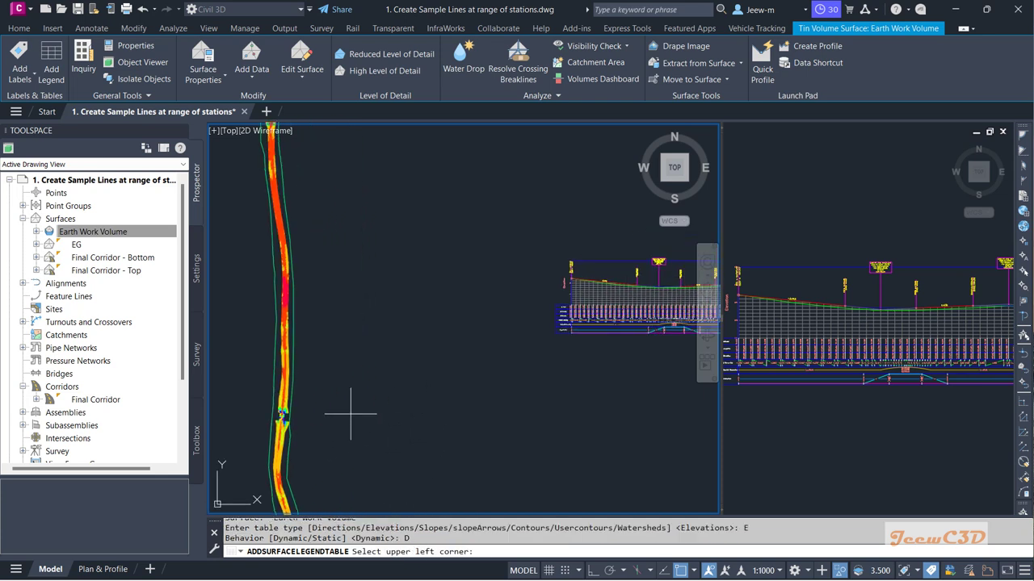
{"action": "left_click", "coordinate": [344, 354]}
- Examine the minimum and maximum elevations, areas and colours listed in the placed elevations table
{"action": "scroll", "coordinate": [367, 378], "scroll_direction": "up", "scroll_amount": 3}
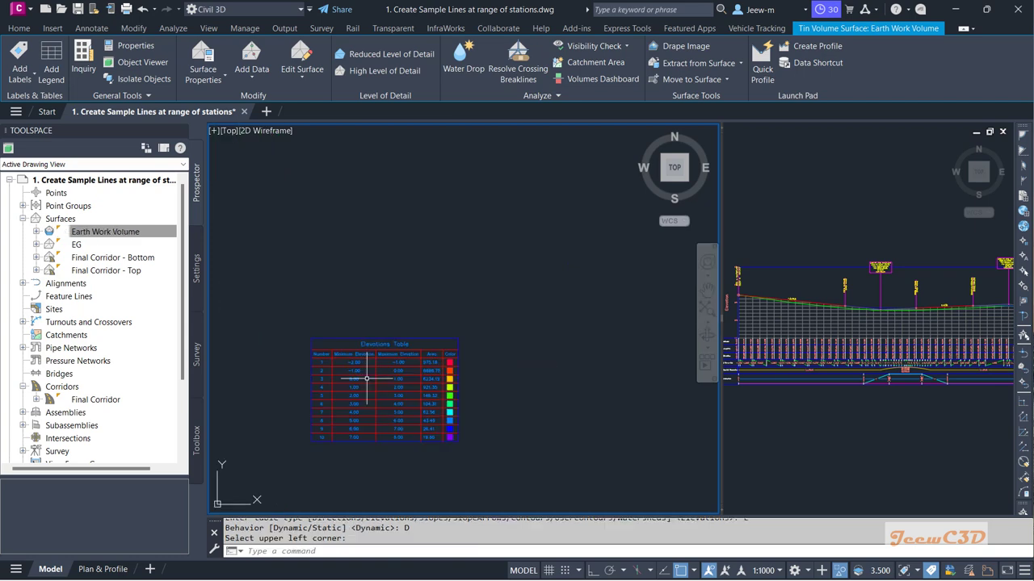
{"action": "scroll", "coordinate": [366, 378], "scroll_direction": "up", "scroll_amount": 4}
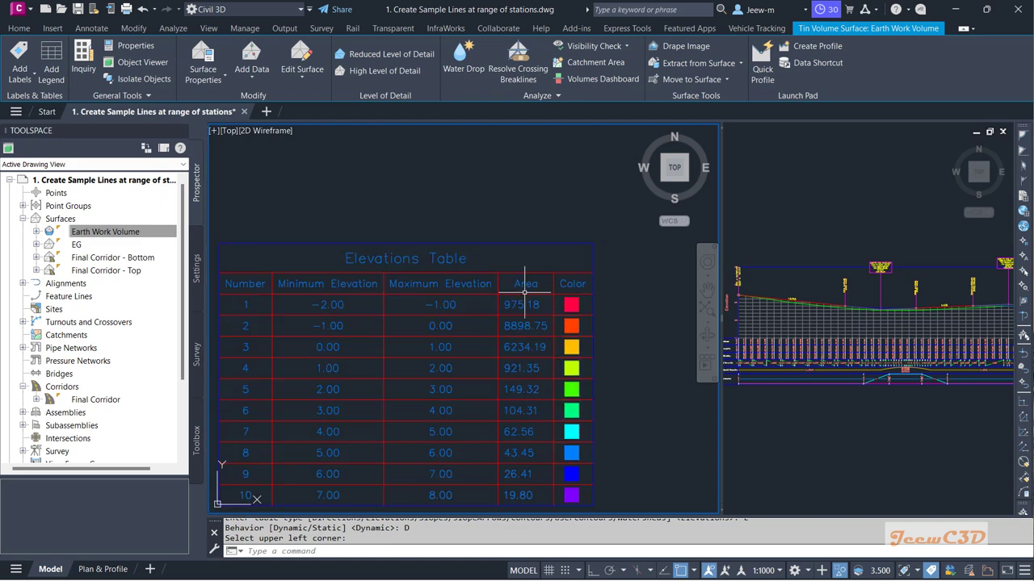
{"action": "middle_click_drag", "start_coordinate": [524, 292], "coordinate": [531, 238]}
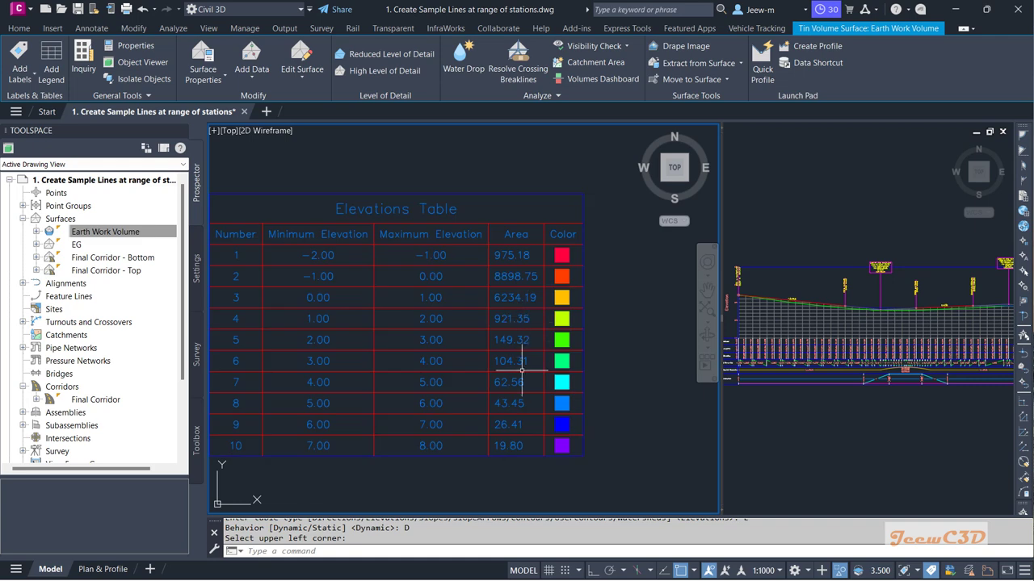
{"action": "scroll", "coordinate": [516, 405], "scroll_direction": "down", "scroll_amount": 2}
{"action": "scroll", "coordinate": [406, 281], "scroll_direction": "up", "scroll_amount": 2}
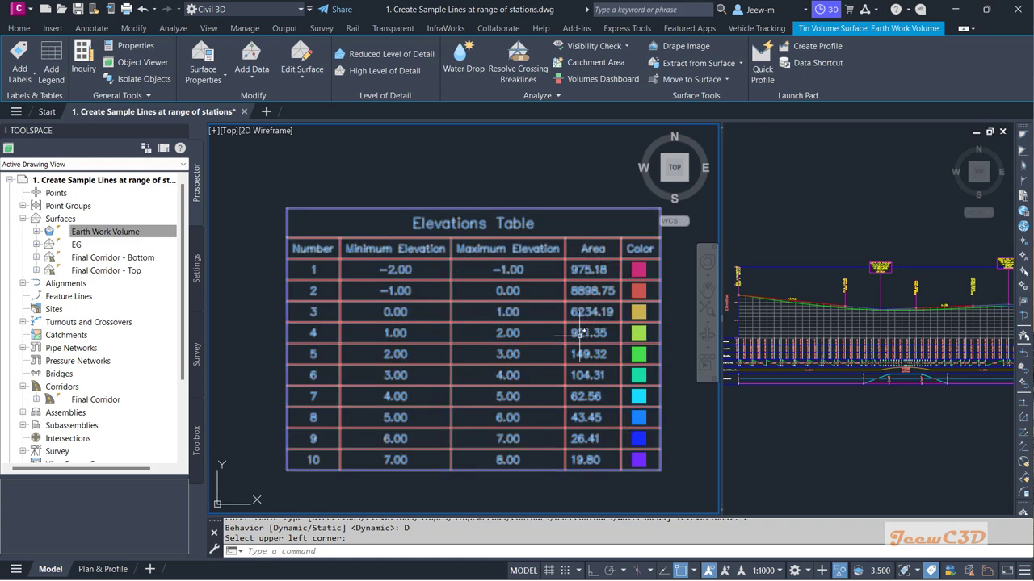
{"action": "scroll", "coordinate": [538, 294], "scroll_direction": "down", "scroll_amount": 2}
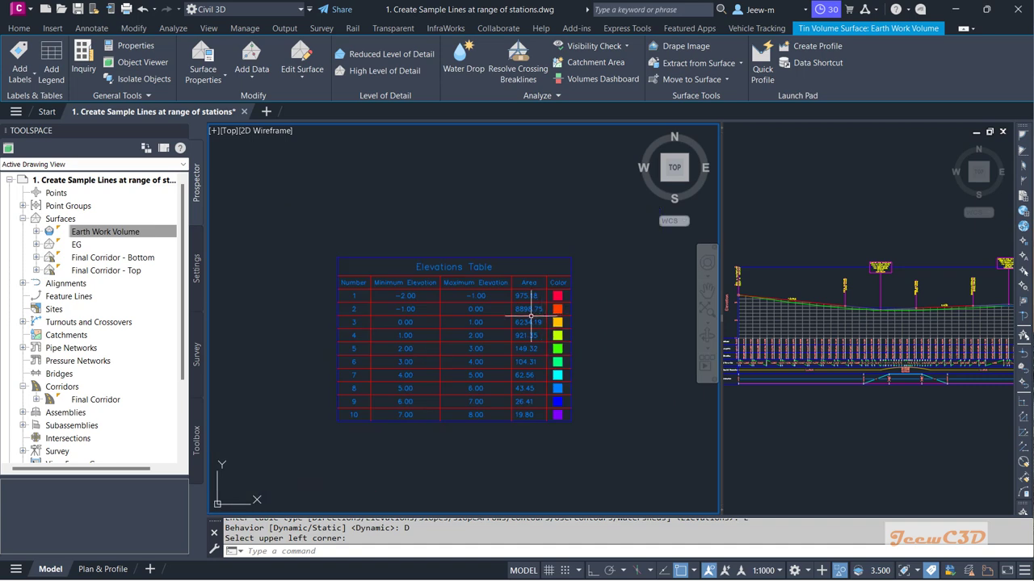
{"action": "scroll", "coordinate": [561, 363], "scroll_direction": "down", "scroll_amount": 5}
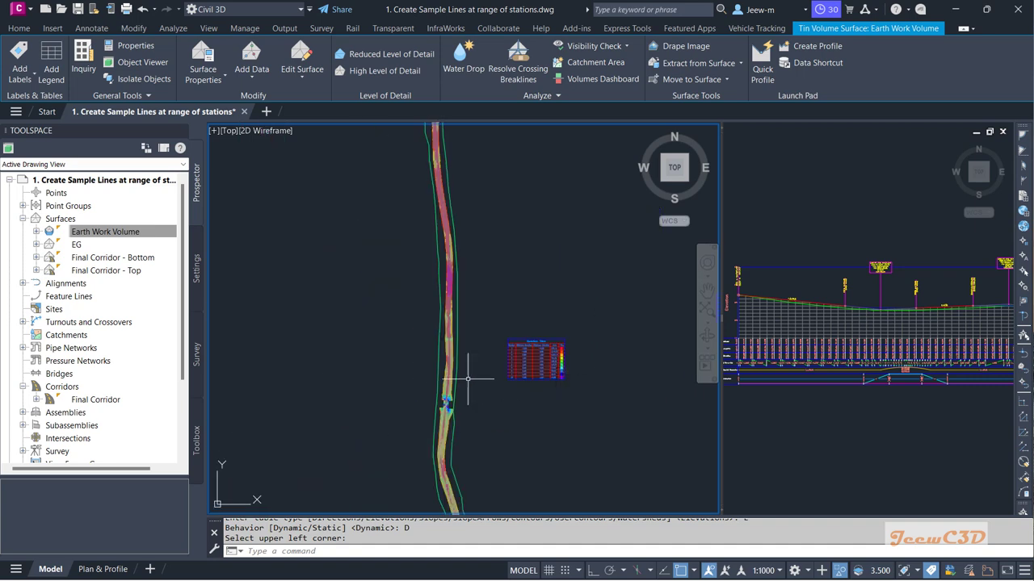
{"action": "key", "text": "Escape"}
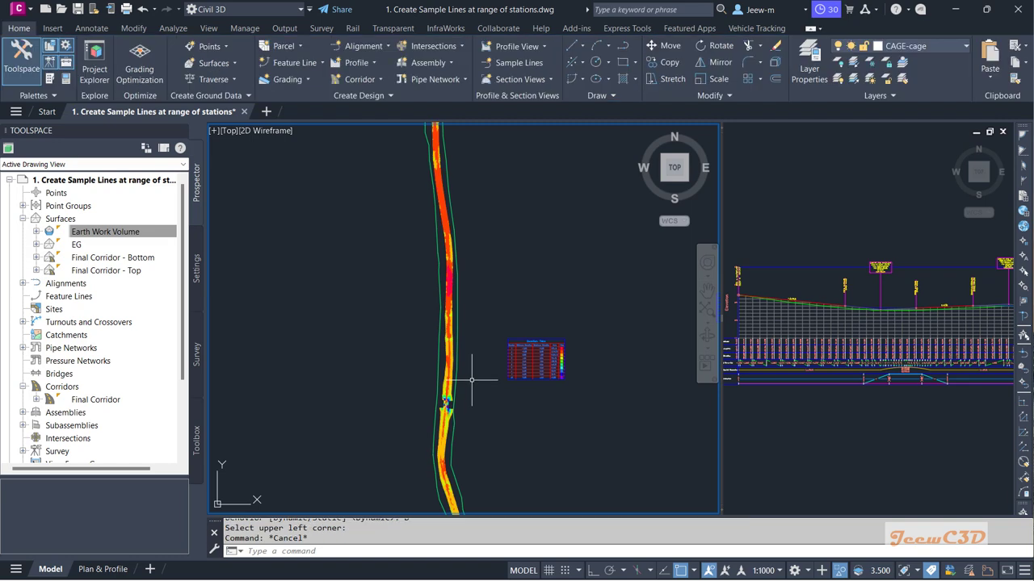
- Compare the surface's banding colours around the corridor's narrow gap with the colours and ranges in the elevations table
{"action": "middle_click_drag", "start_coordinate": [471, 380], "coordinate": [421, 362]}
{"action": "scroll", "coordinate": [466, 306], "scroll_direction": "up", "scroll_amount": 3}
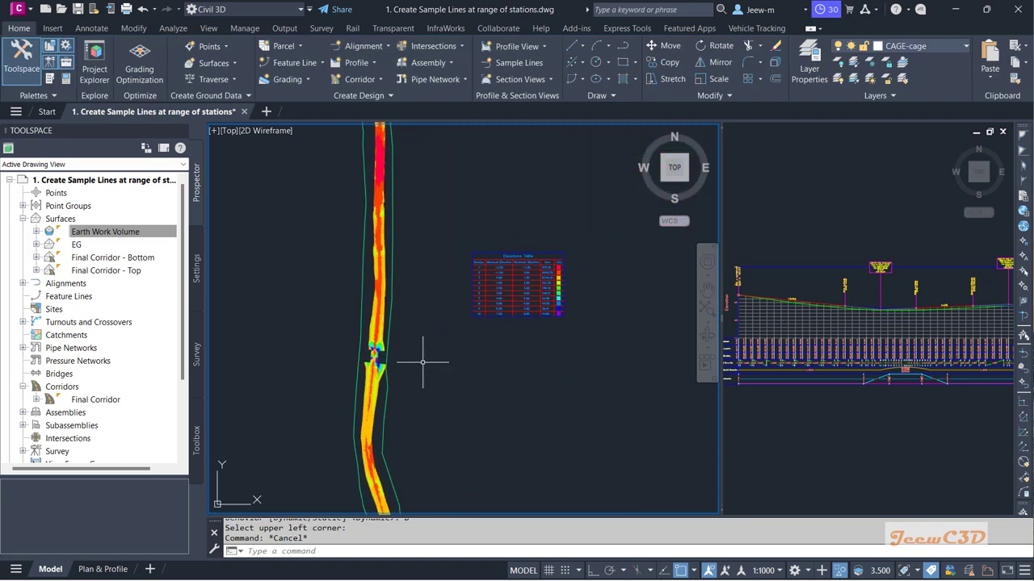
{"action": "scroll", "coordinate": [358, 363], "scroll_direction": "up", "scroll_amount": 2}
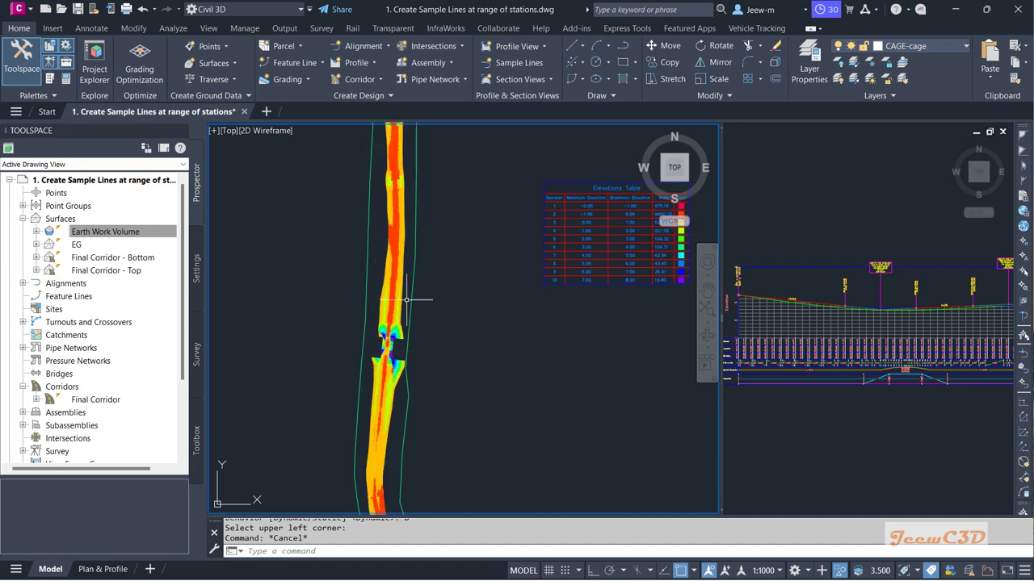
{"action": "left_click", "coordinate": [482, 346]}
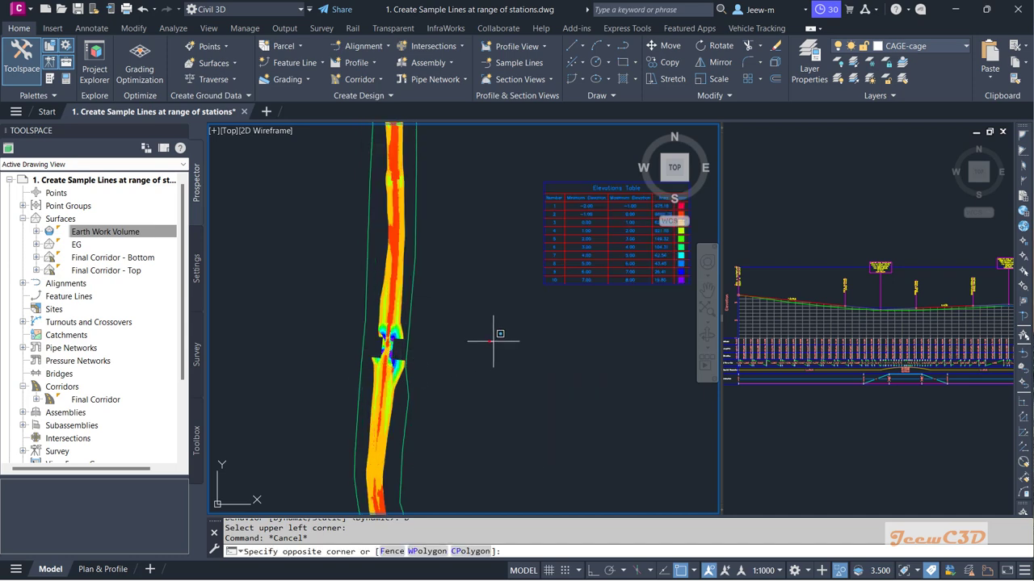
{"action": "middle_click_drag", "start_coordinate": [501, 323], "coordinate": [387, 356]}
{"action": "scroll", "coordinate": [484, 266], "scroll_direction": "up", "scroll_amount": 2}
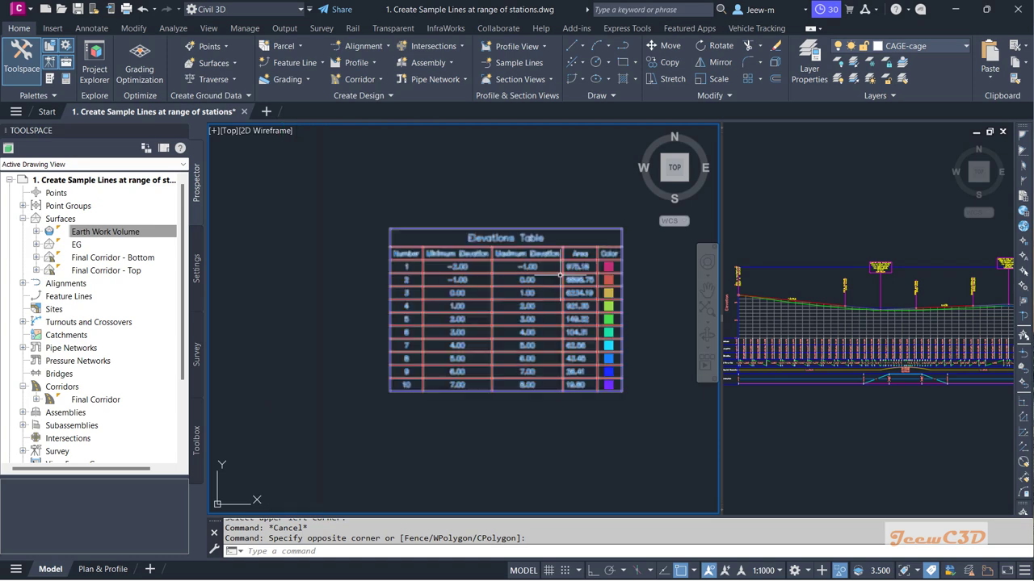
{"action": "middle_click_drag", "start_coordinate": [531, 277], "coordinate": [518, 320]}
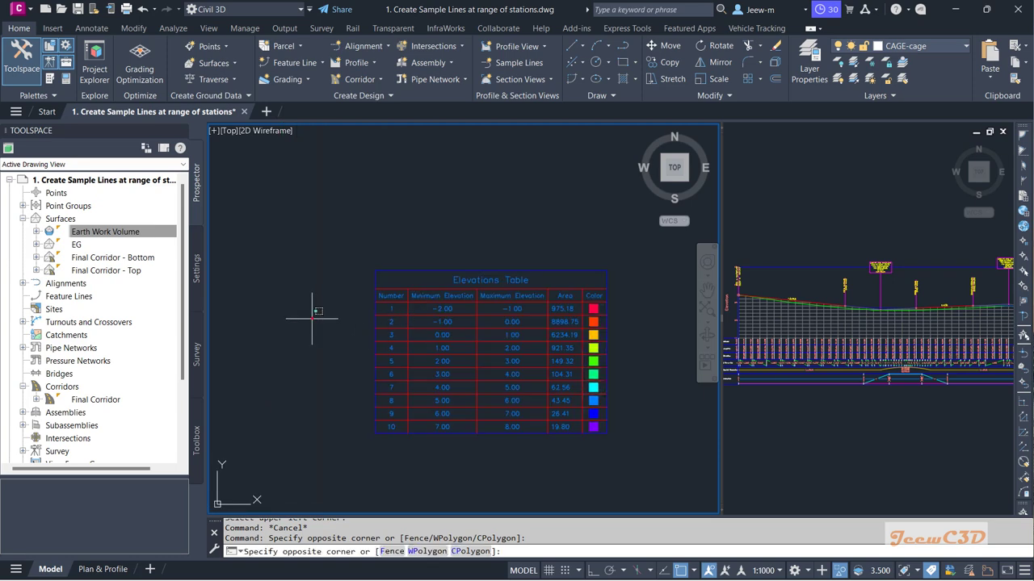
{"action": "scroll", "coordinate": [319, 323], "scroll_direction": "down", "scroll_amount": 4}
{"action": "middle_click_drag", "start_coordinate": [337, 335], "coordinate": [347, 380]}
{"action": "scroll", "coordinate": [347, 380], "scroll_direction": "up", "scroll_amount": 2}
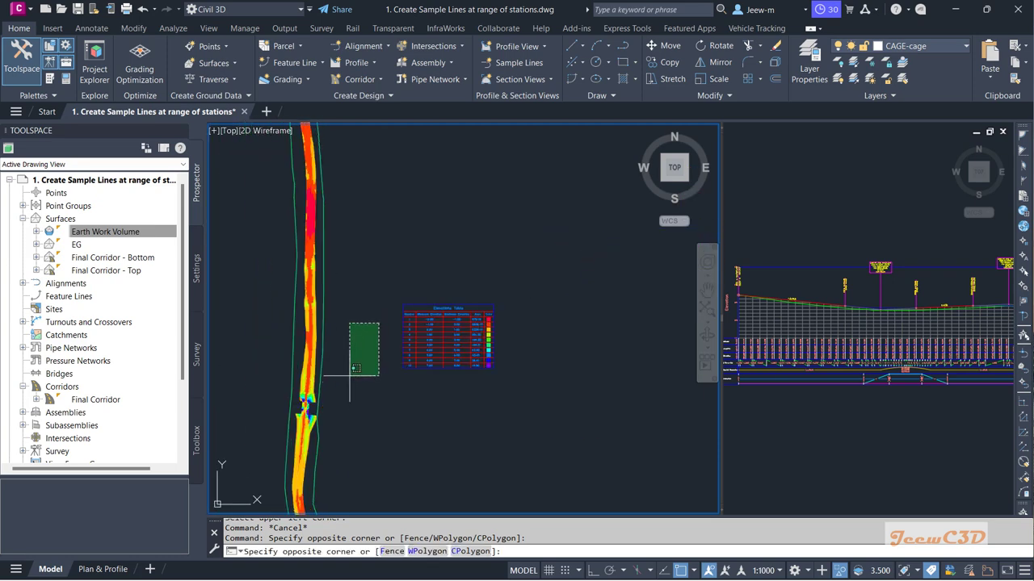
{"action": "left_click", "coordinate": [347, 379]}
{"action": "middle_click_drag", "start_coordinate": [353, 422], "coordinate": [358, 342]}
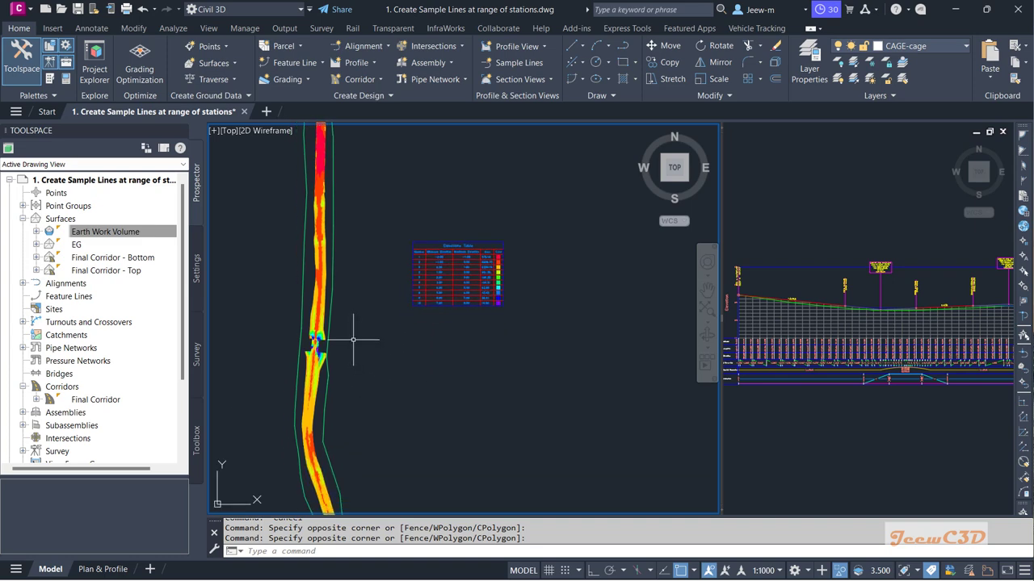
- Move the elevations table closer to the corridor, just southeast of its narrow gap
{"action": "left_click", "coordinate": [413, 251]}
{"action": "left_click", "coordinate": [412, 243]}
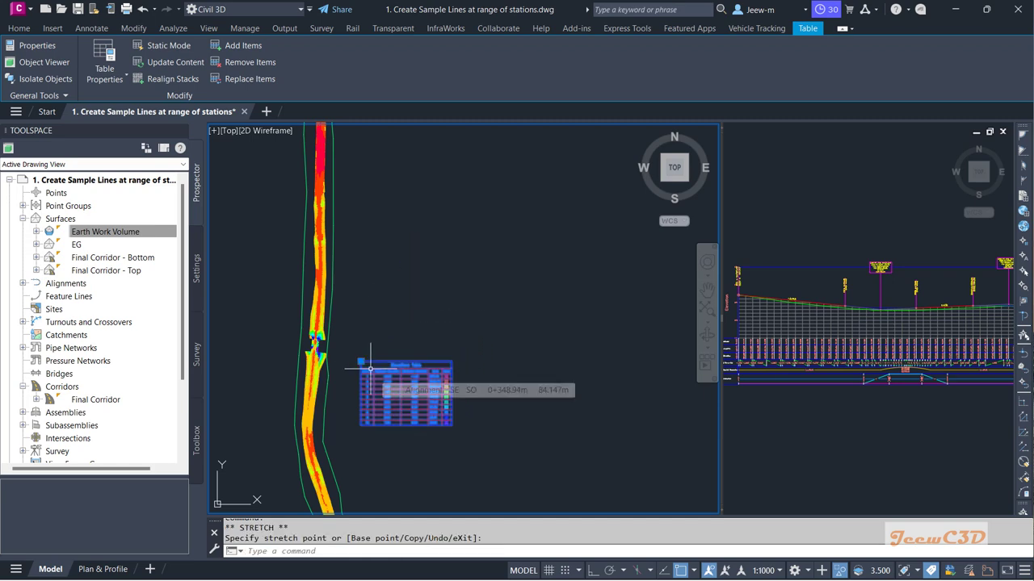
{"action": "key", "text": "Escape"}
{"action": "scroll", "coordinate": [370, 368], "scroll_direction": "up", "scroll_amount": 5}
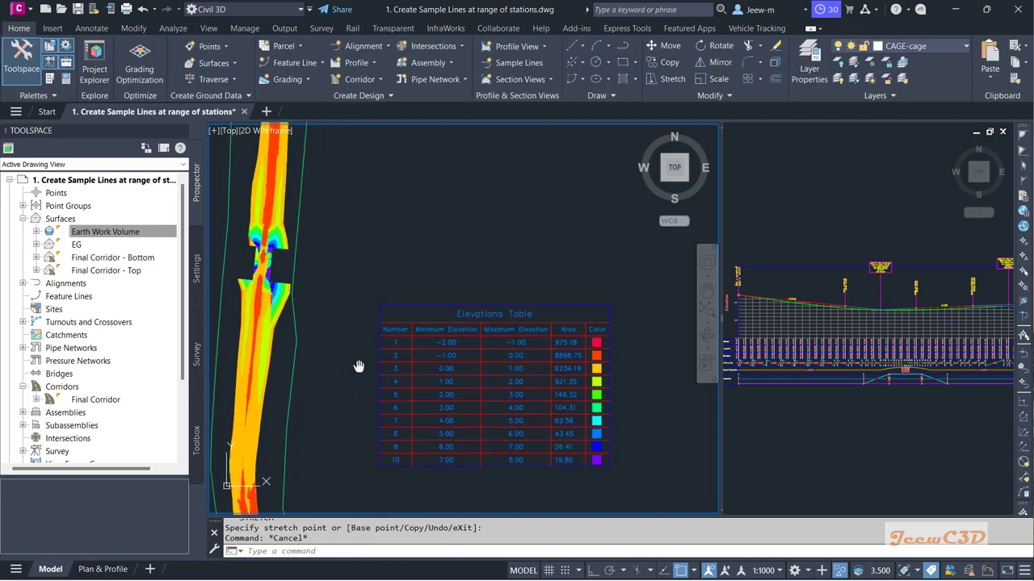
{"action": "middle_click_drag", "start_coordinate": [357, 364], "coordinate": [388, 323]}
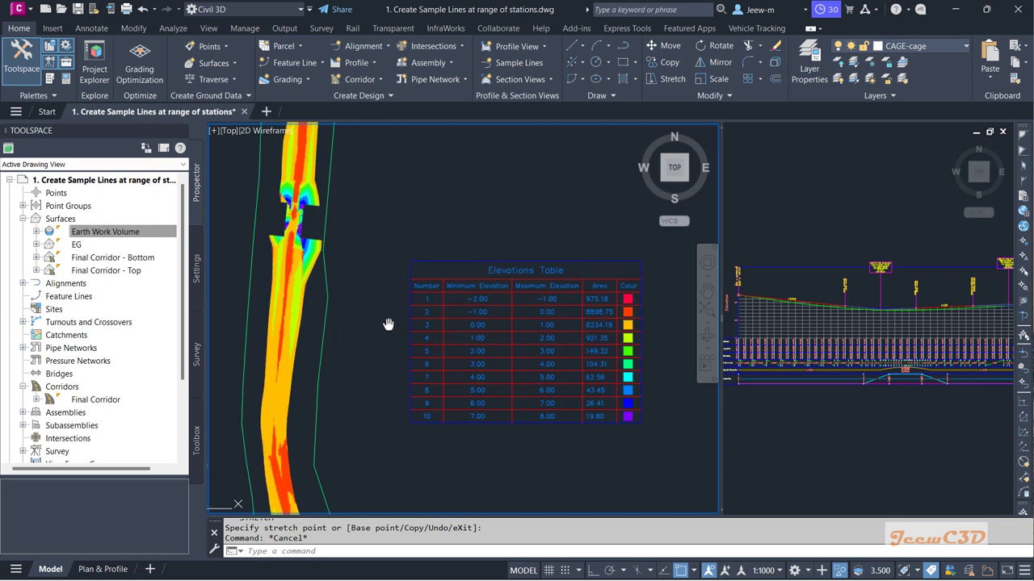
- Turn off object snap and raise the FG profile's PVI at station 0+200 straight up in the profile view
{"action": "left_click", "coordinate": [835, 220]}
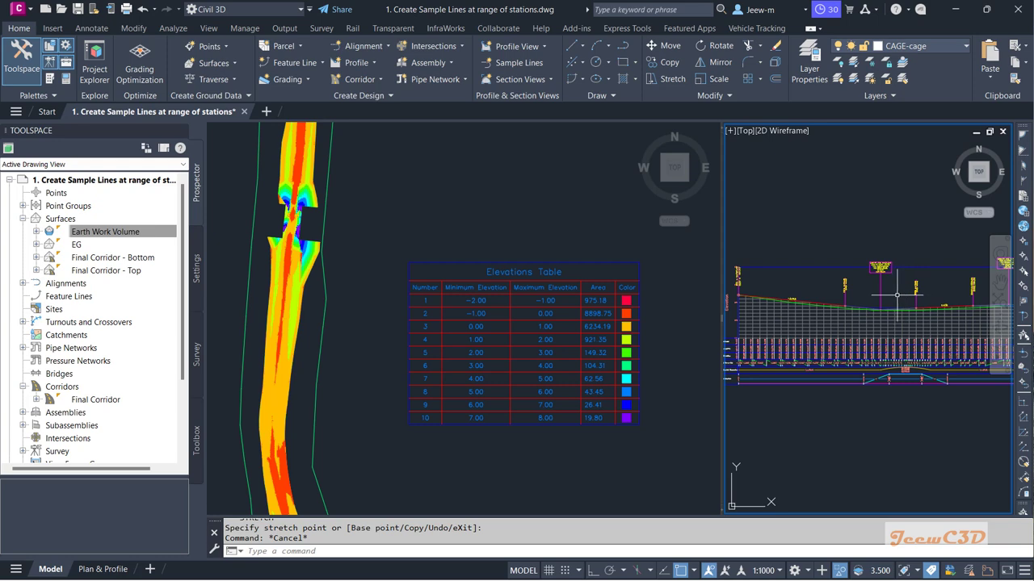
{"action": "scroll", "coordinate": [896, 295], "scroll_direction": "up", "scroll_amount": 6}
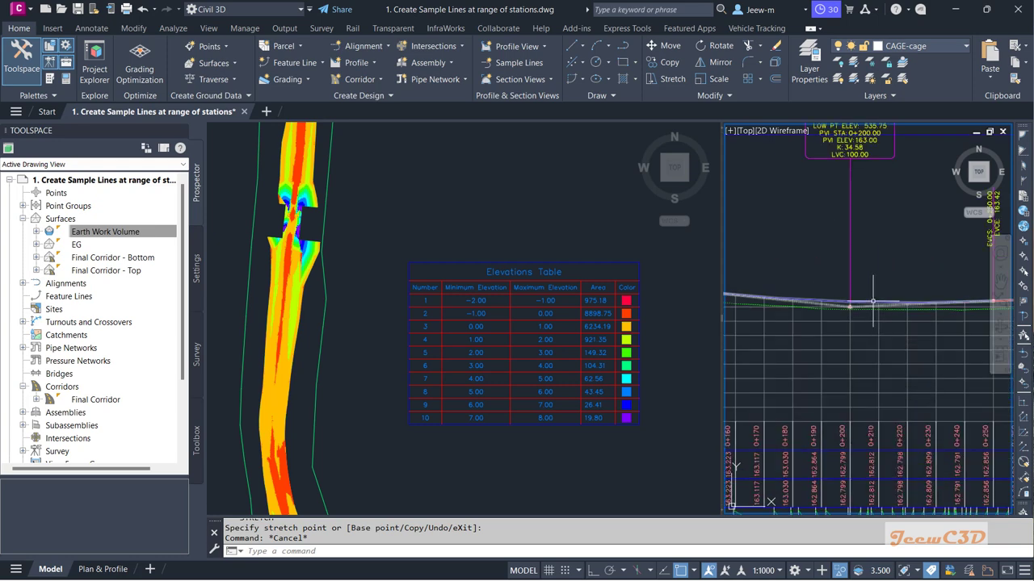
{"action": "left_click", "coordinate": [872, 301]}
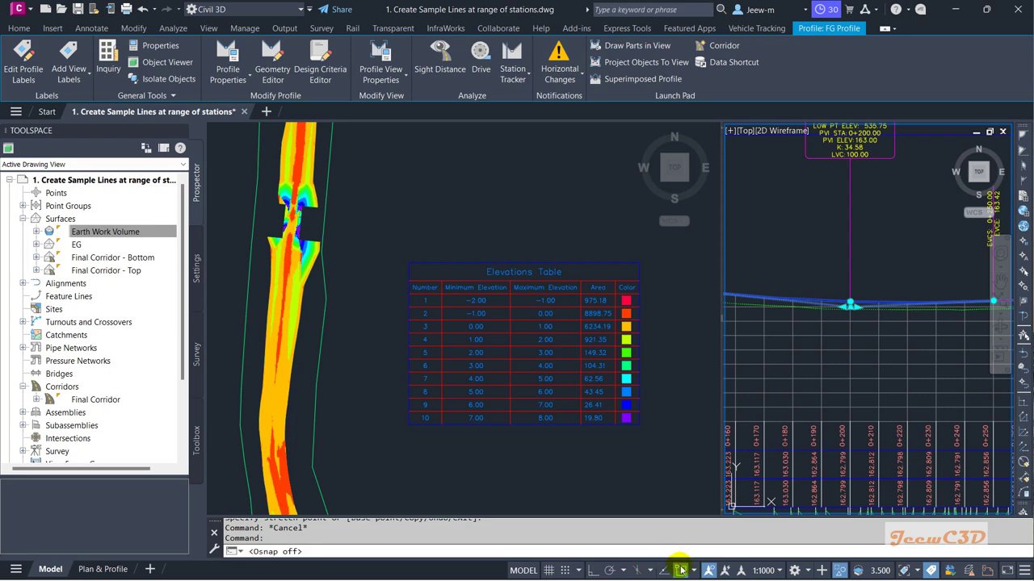
{"action": "left_click", "coordinate": [849, 305]}
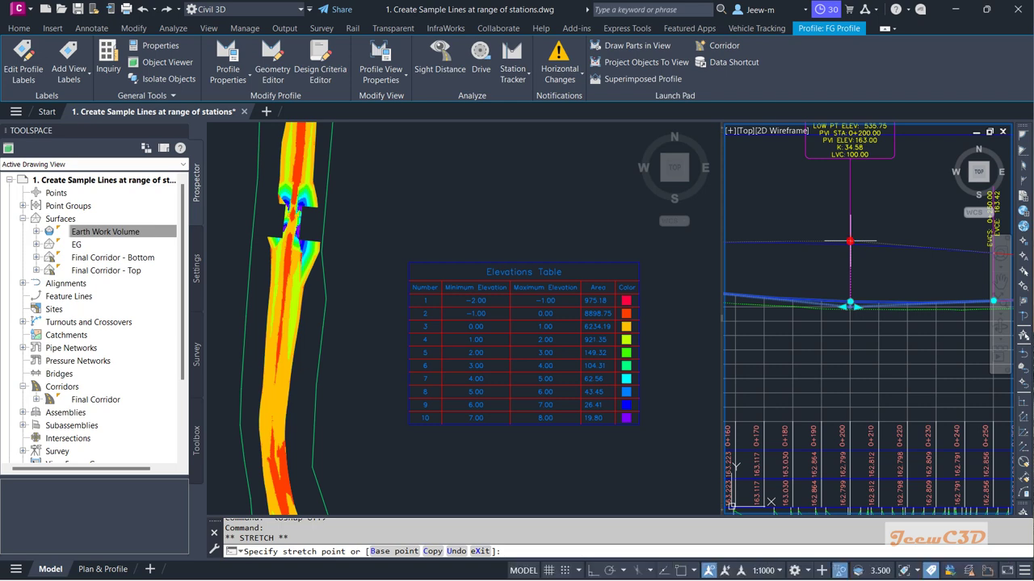
{"action": "left_click", "coordinate": [850, 240]}
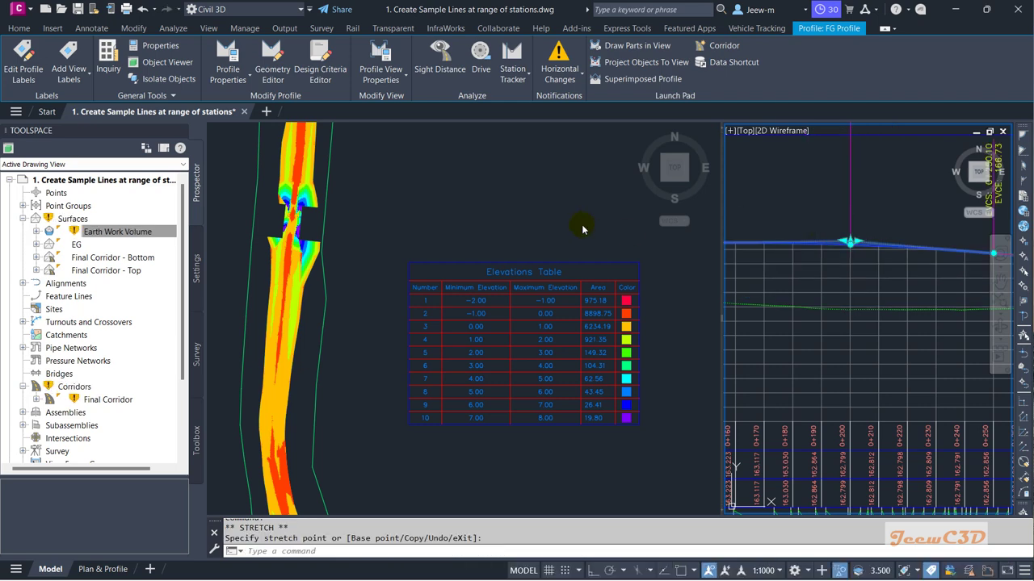
{"action": "key", "text": "Escape"}
{"action": "key", "text": "Escape"}
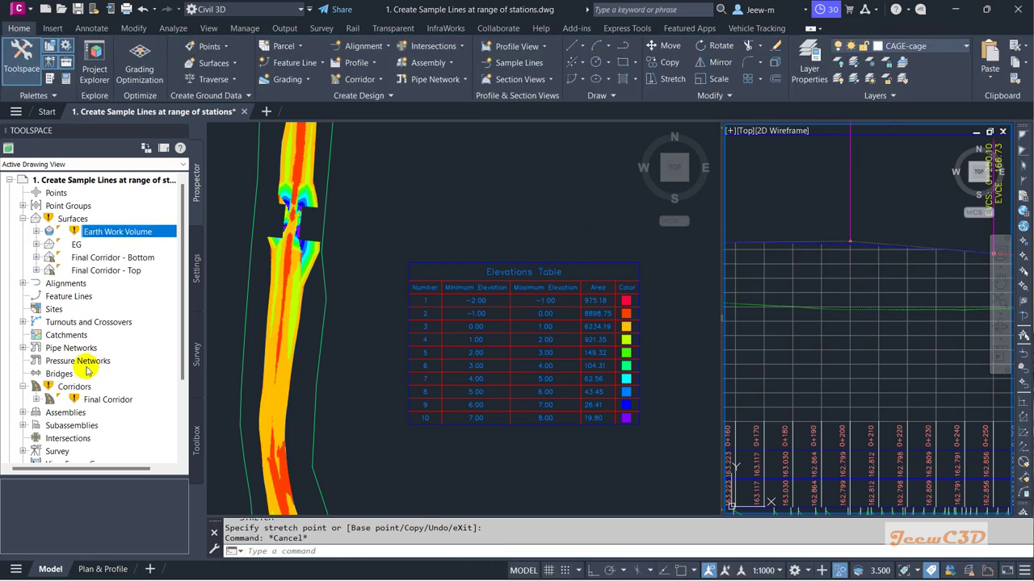
- Rebuild the out-of-date Final Corridor so that it follows the edited FG profile
{"action": "left_click", "coordinate": [91, 400]}
{"action": "left_click", "coordinate": [102, 234]}
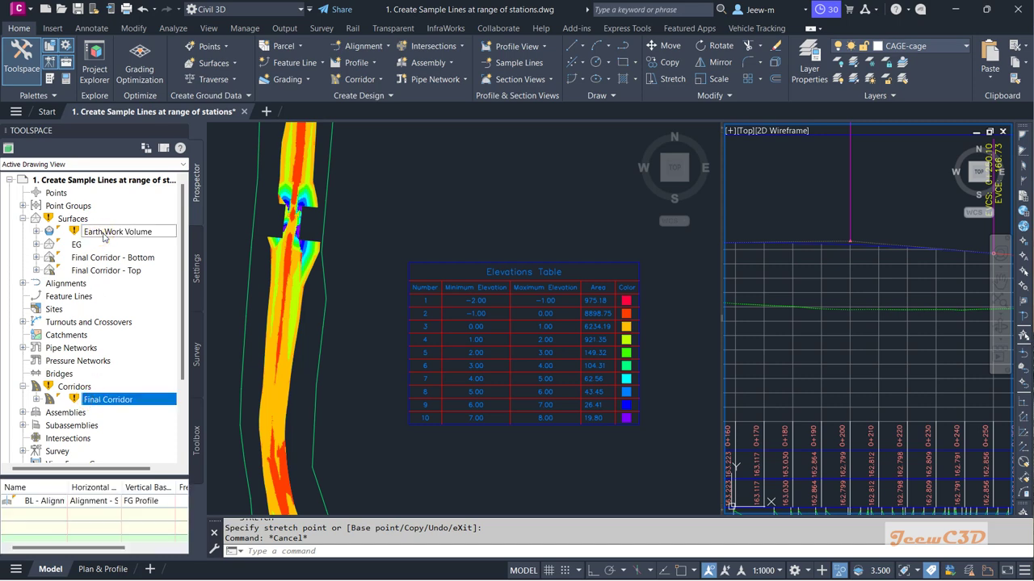
{"action": "left_click", "coordinate": [97, 403]}
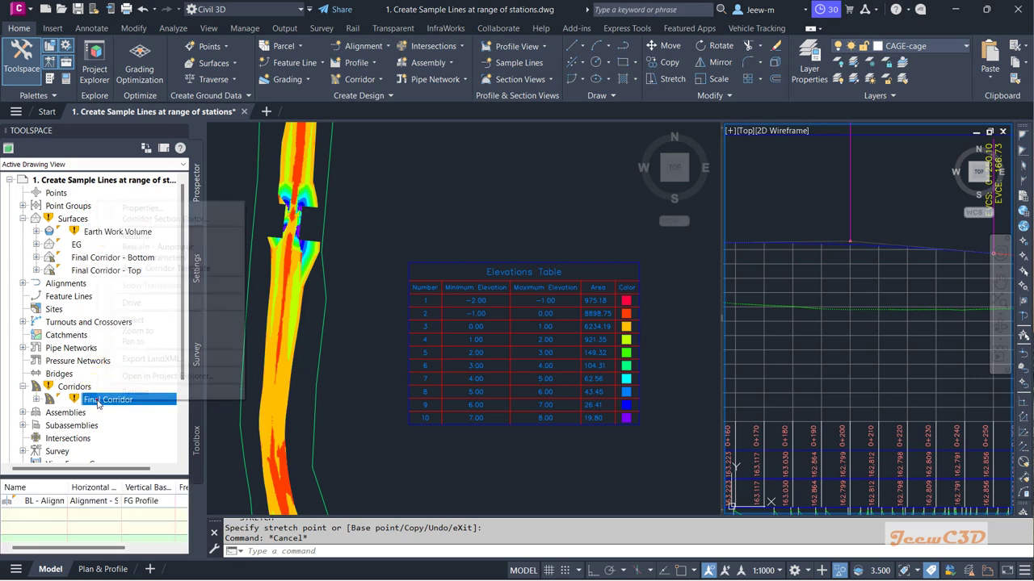
{"action": "right_click", "coordinate": [98, 402]}
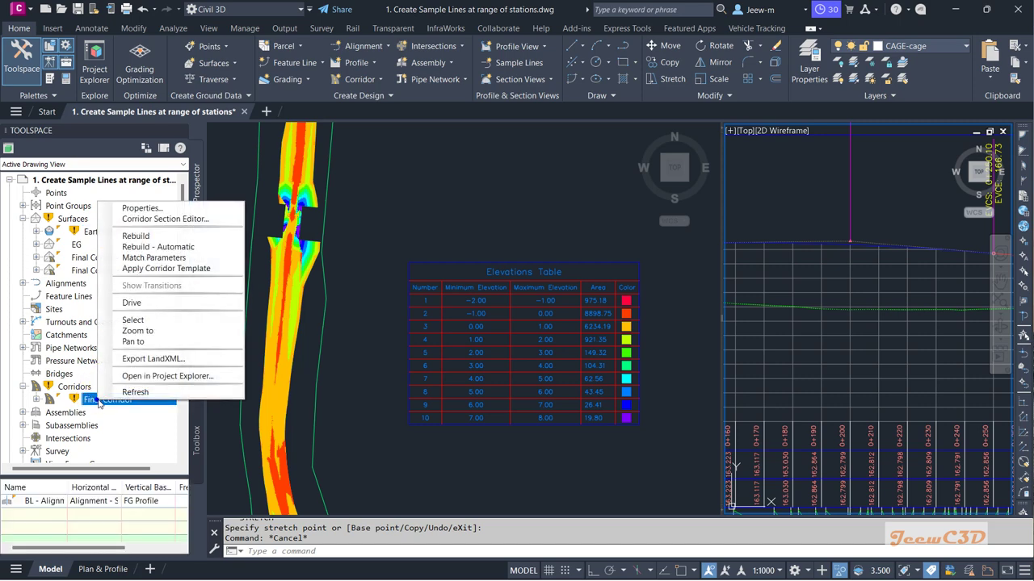
{"action": "left_click", "coordinate": [135, 235]}
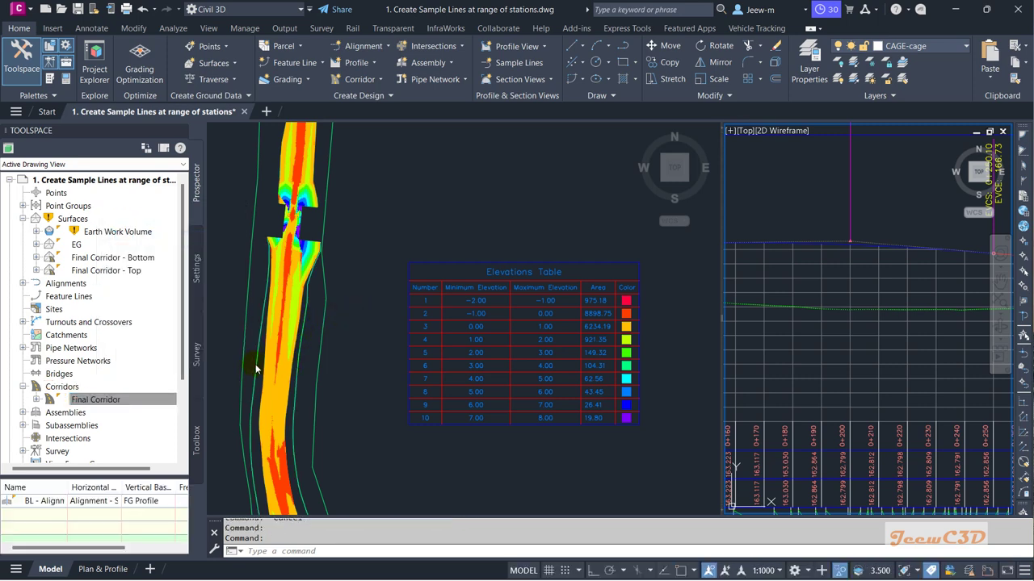
- Rebuild the Earth Work Volume surface from the updated corridor
{"action": "left_click", "coordinate": [105, 231]}
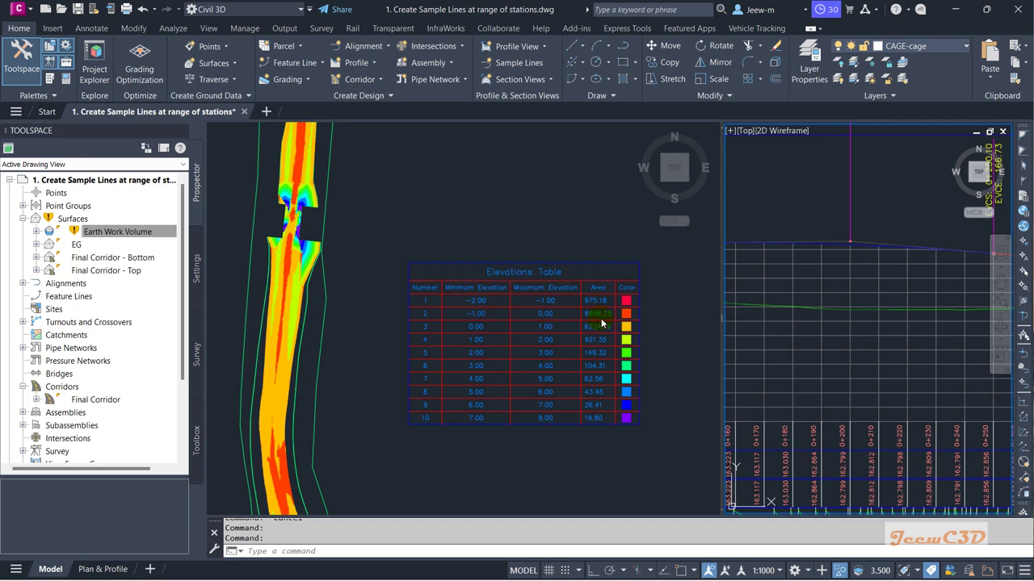
{"action": "left_click", "coordinate": [103, 235]}
{"action": "right_click", "coordinate": [103, 236]}
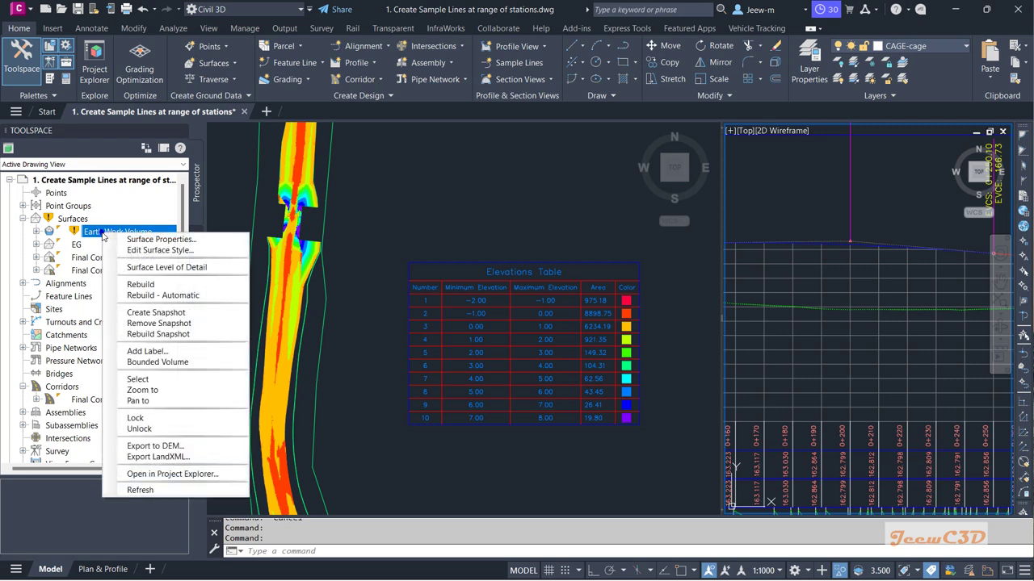
{"action": "left_click", "coordinate": [140, 283]}
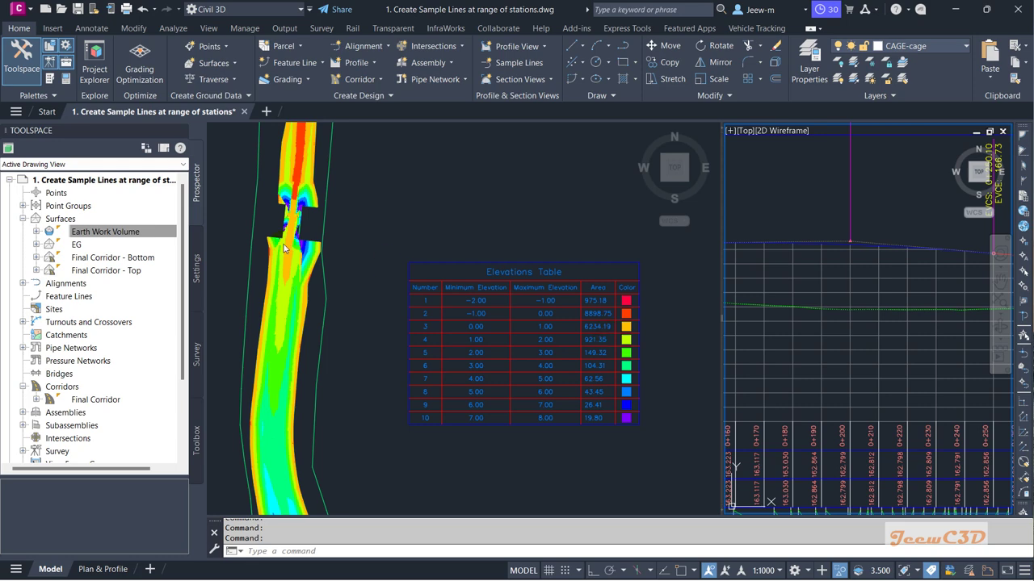
- Reapply the Earth Work Volume surface's elevation analysis in its surface properties to refresh the elevations table
{"action": "right_click", "coordinate": [100, 231]}
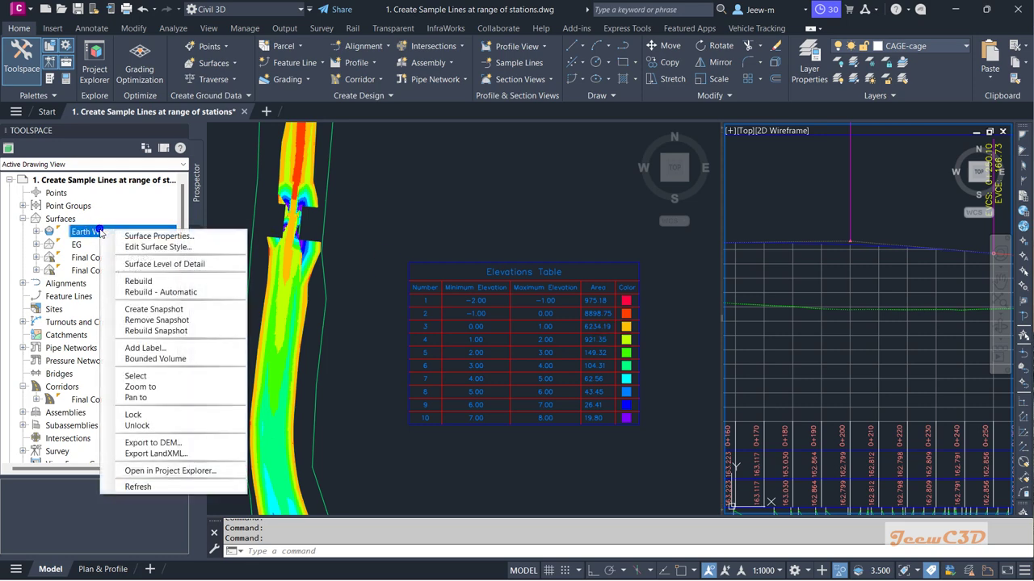
{"action": "left_click", "coordinate": [150, 236]}
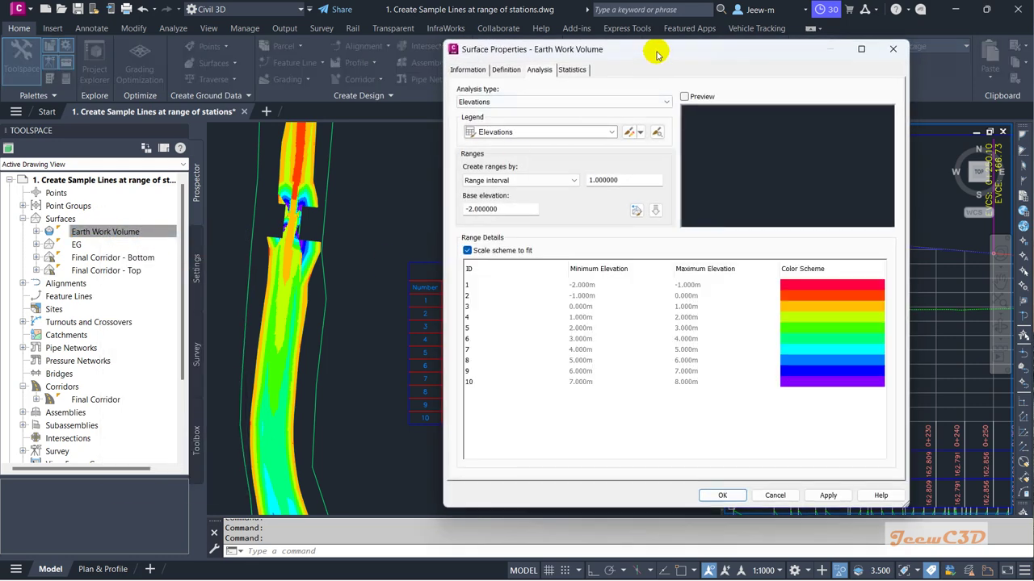
{"action": "left_click_drag", "start_coordinate": [651, 50], "coordinate": [171, 54]}
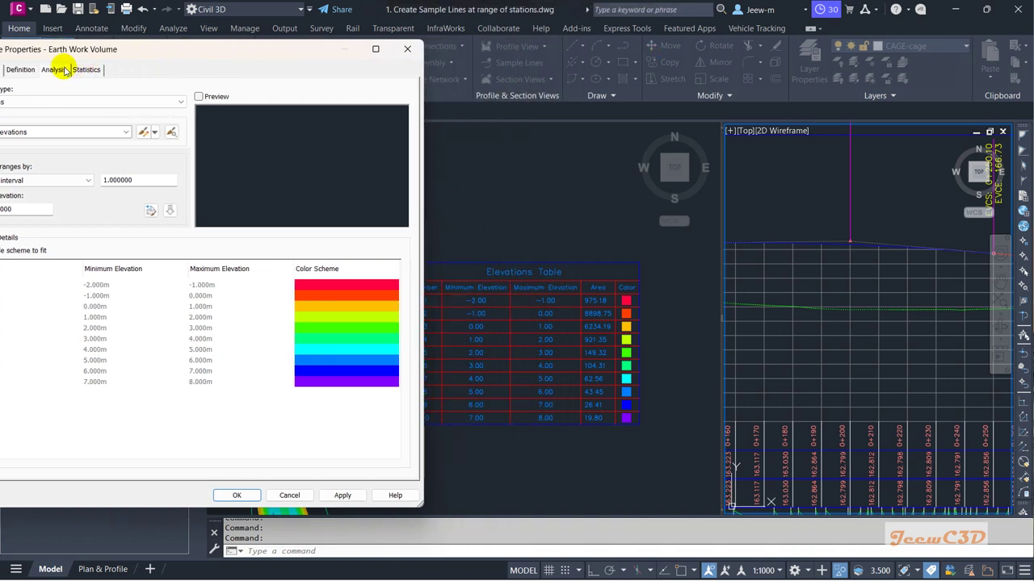
{"action": "left_click", "coordinate": [343, 492]}
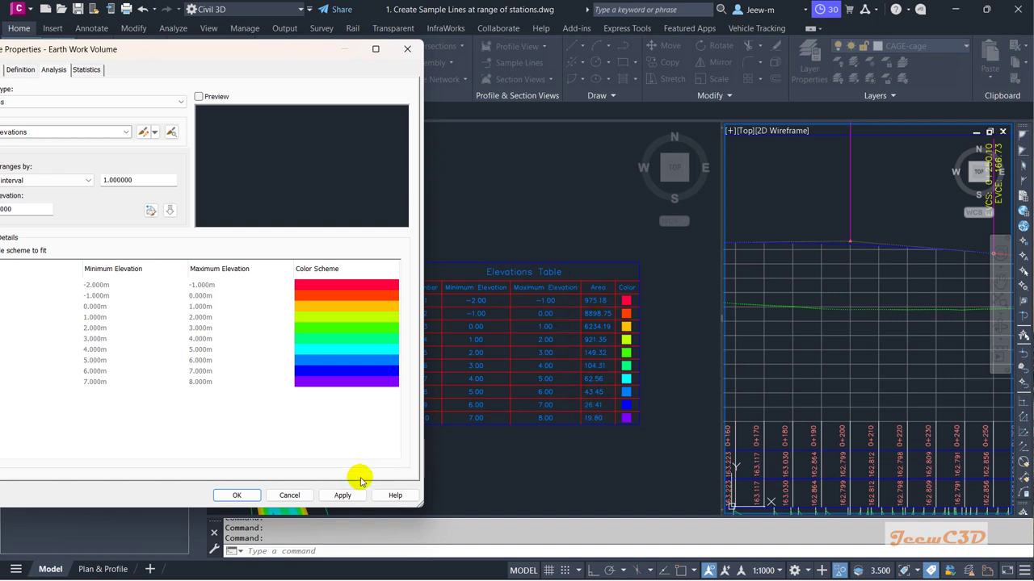
{"action": "left_click", "coordinate": [342, 495]}
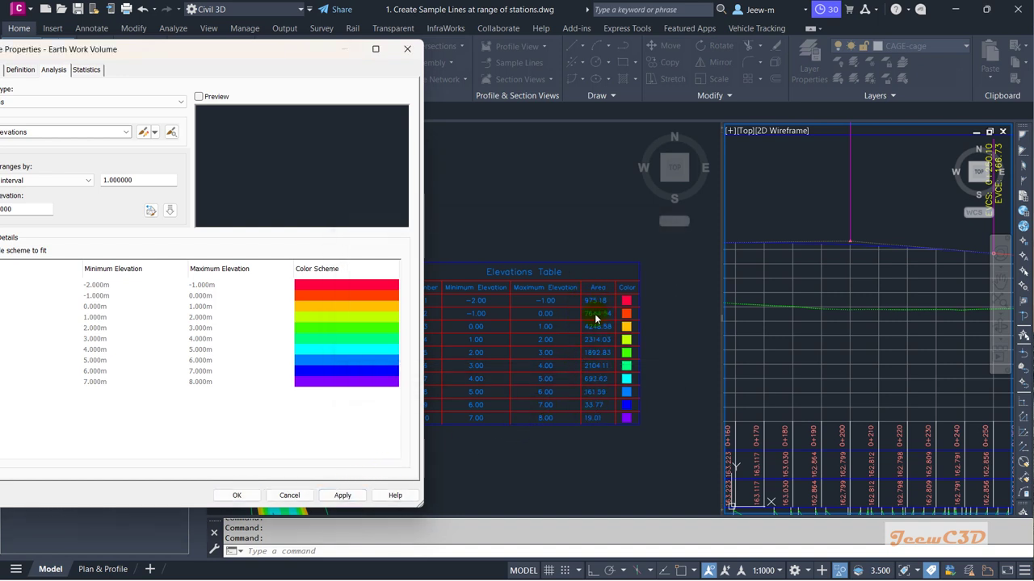
{"action": "left_click", "coordinate": [237, 495]}
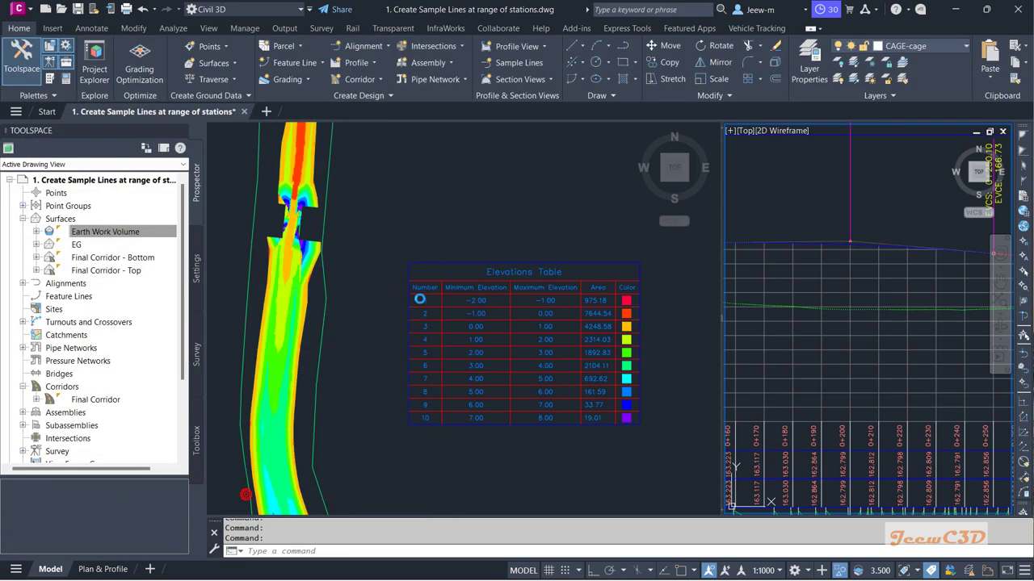
{"action": "left_click", "coordinate": [485, 214]}
{"action": "key", "text": "Escape"}
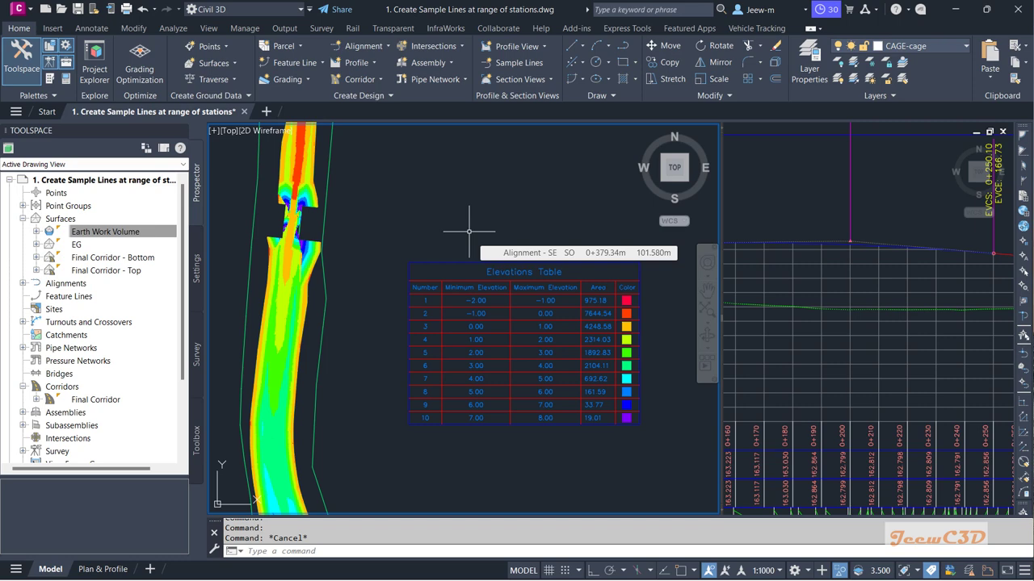
{"action": "middle_click_drag", "start_coordinate": [473, 226], "coordinate": [441, 219]}
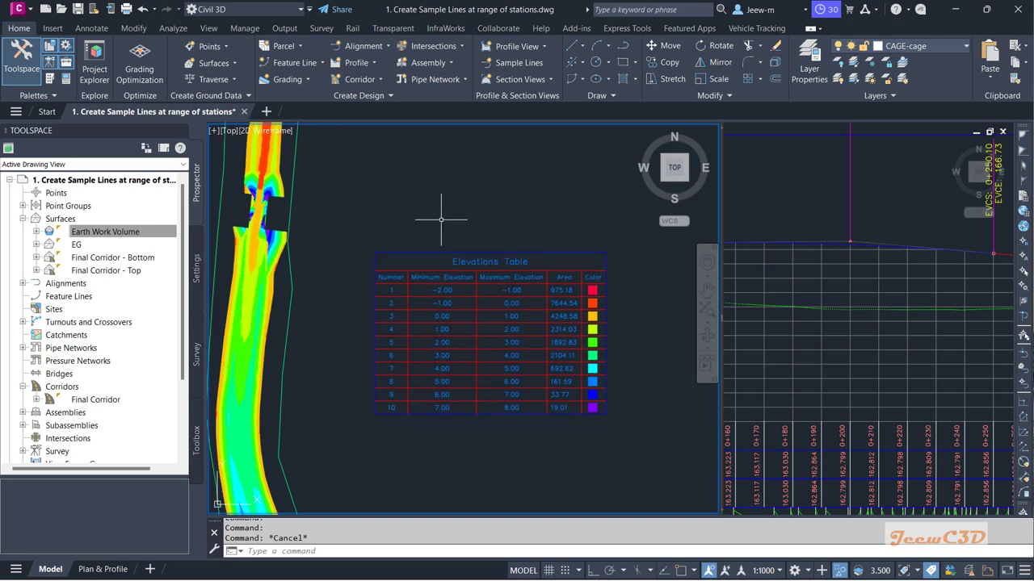